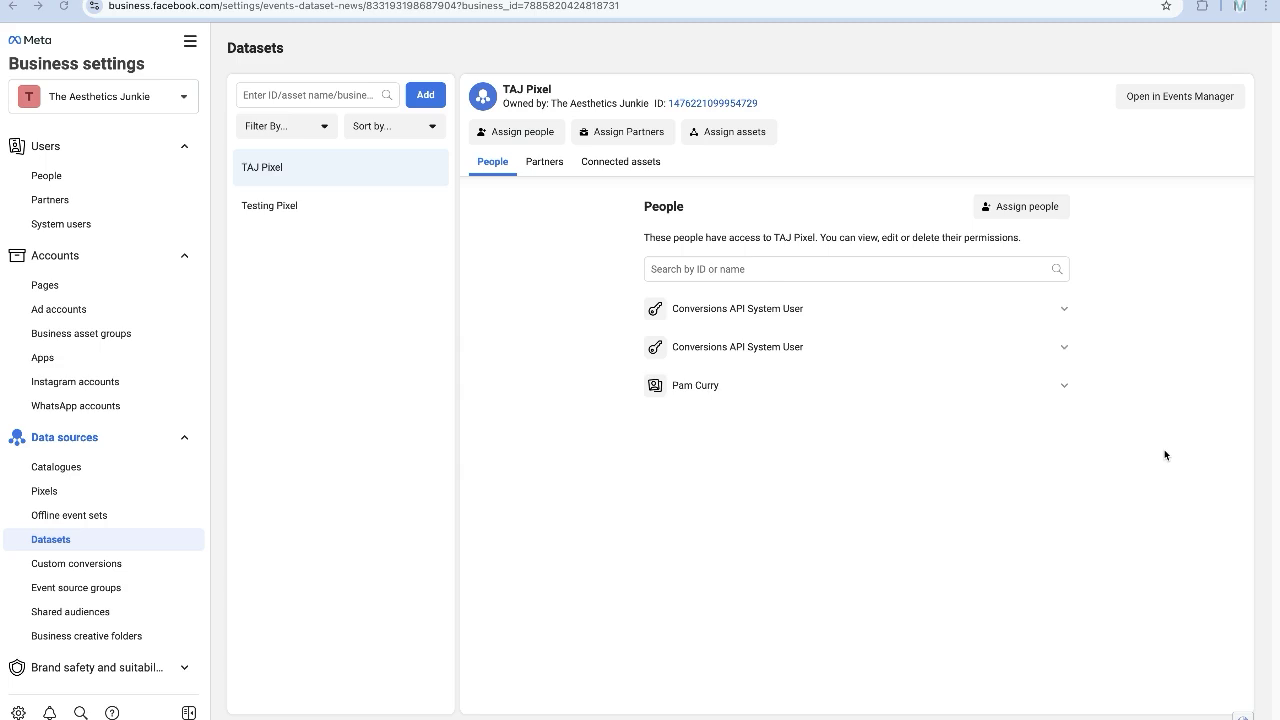
Open Events Manager from the business settings and show the overview of the TAJ Pixel dataset.
left_click(191, 45)
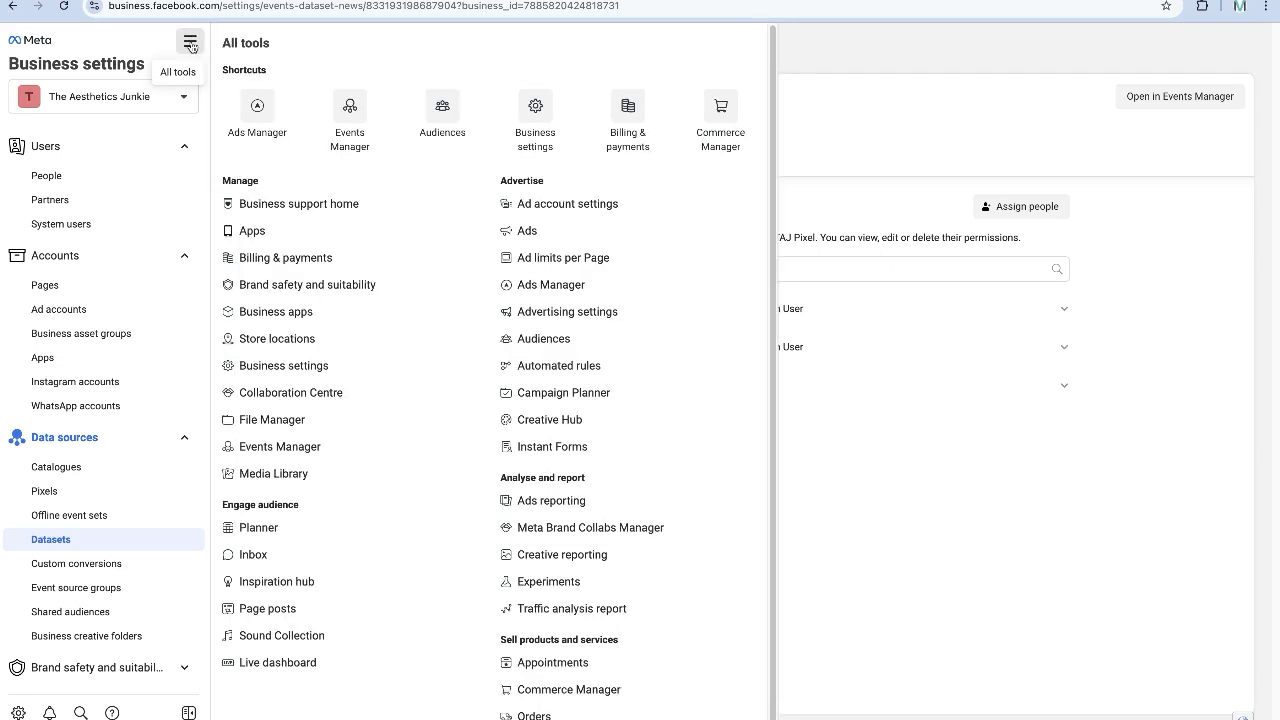
left_click(350, 122)
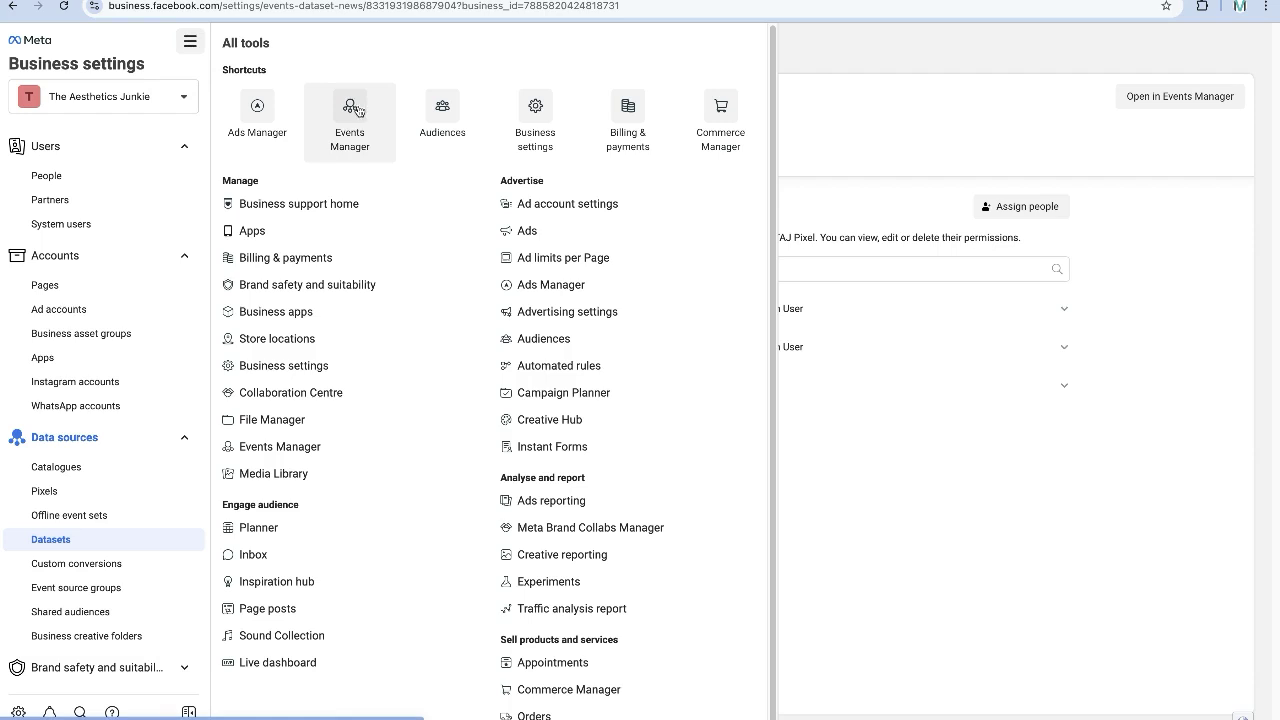
left_click(313, 447)
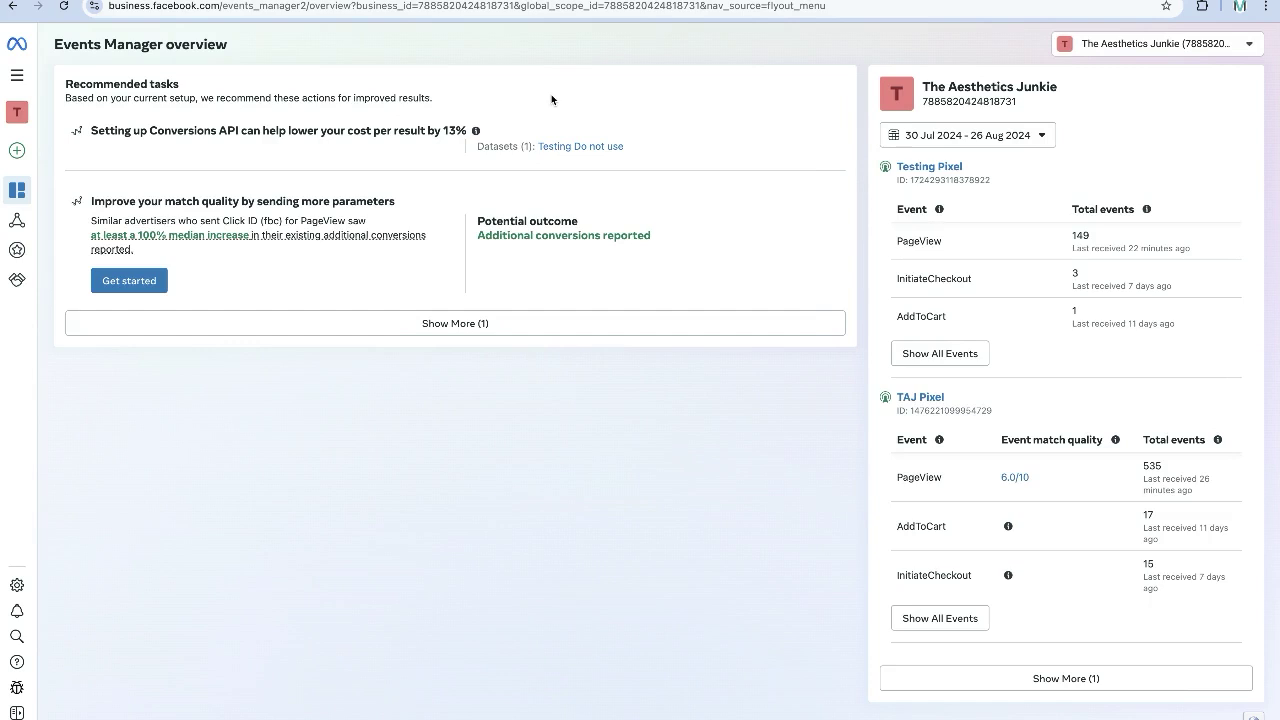
left_click(920, 398)
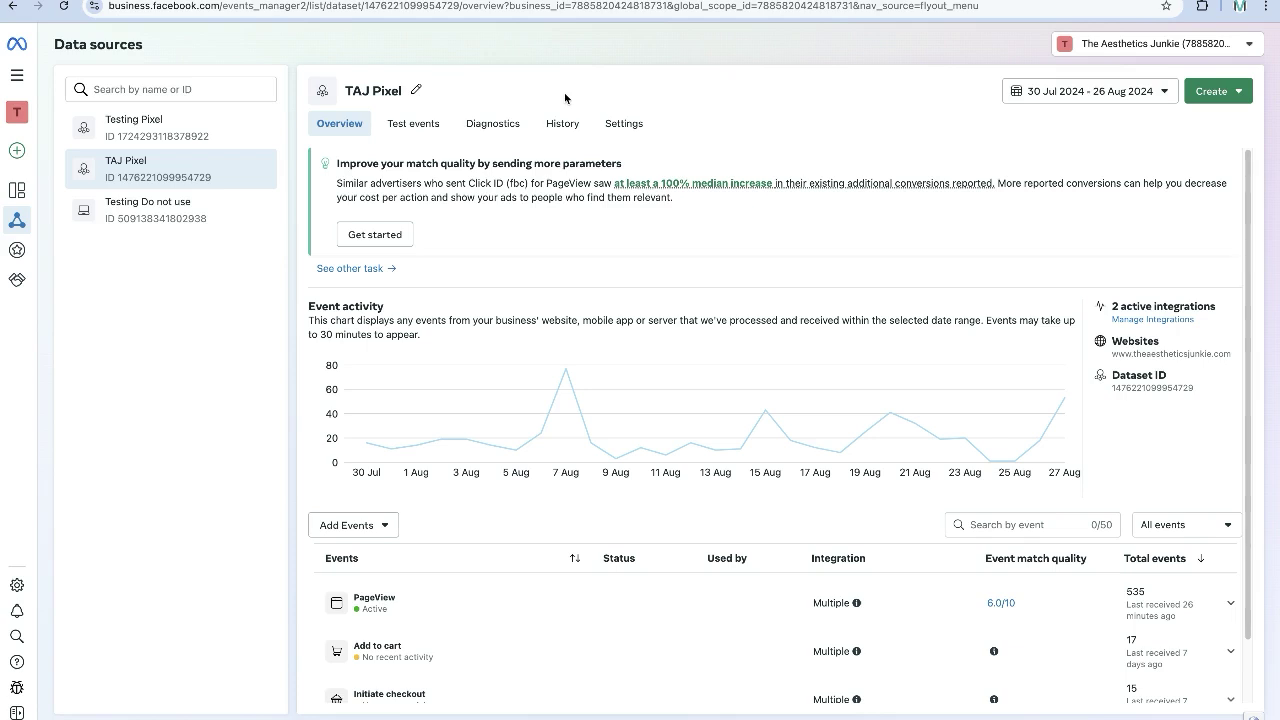
Generate a Conversions API access token for direct integration in the TAJ Pixel settings and copy it.
left_click(636, 129)
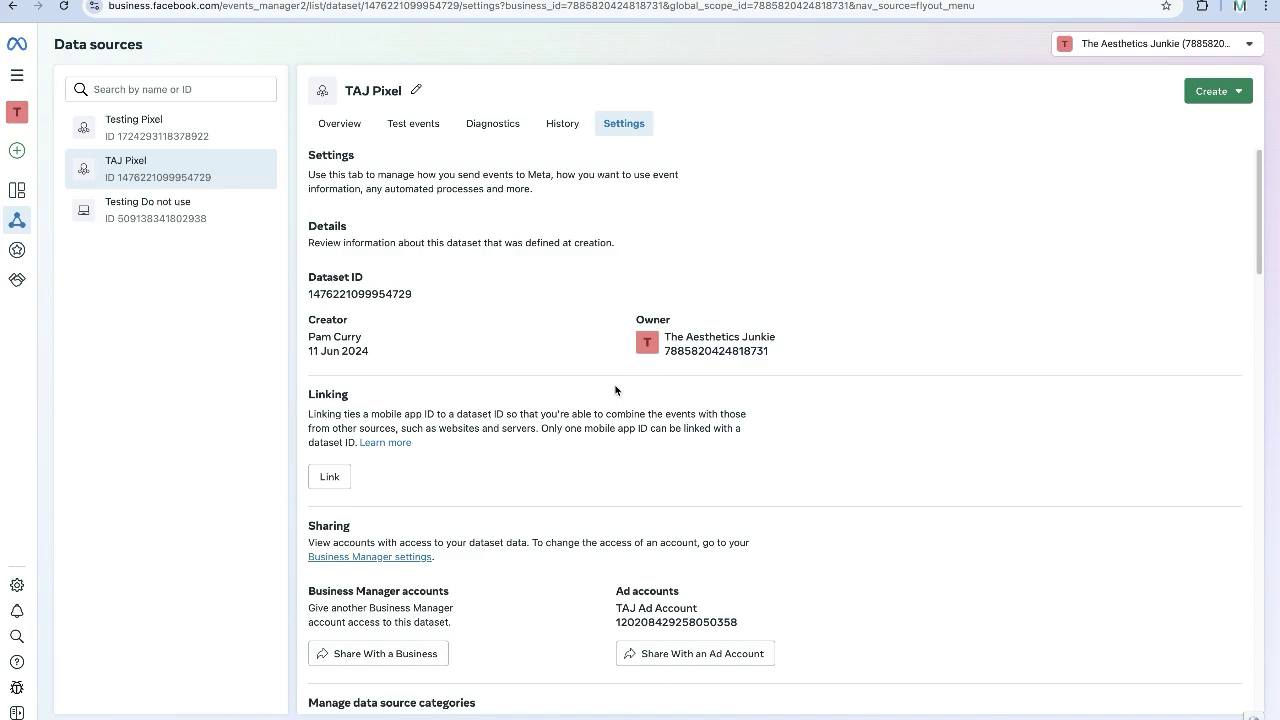
scroll(615, 390, "down", 13)
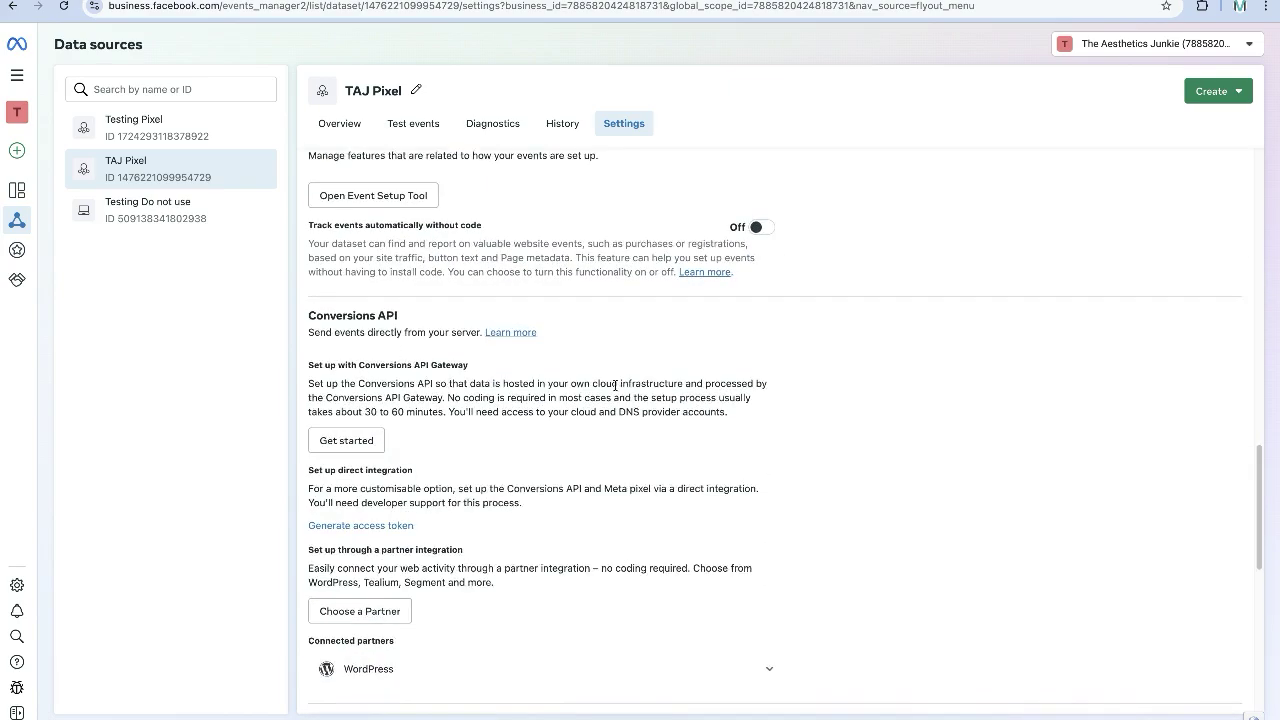
scroll(615, 385, "down", 1)
left_click(372, 455)
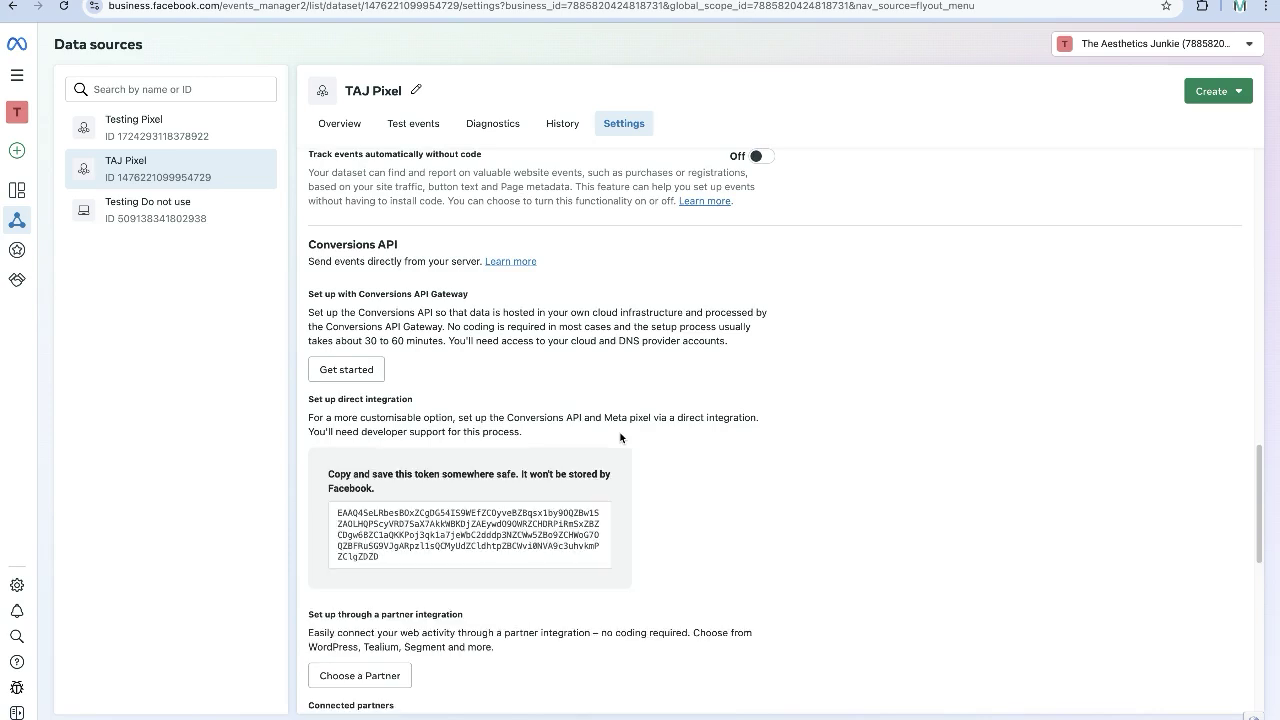
left_click(457, 525)
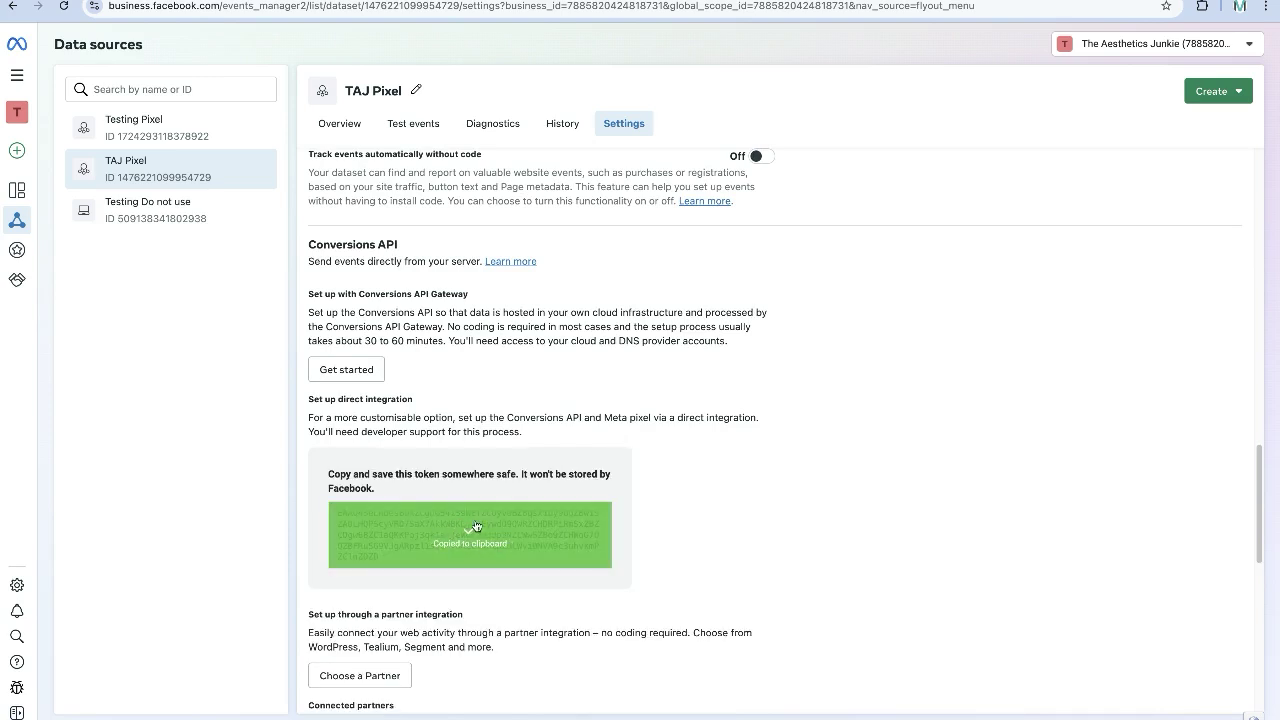
Switch to the WordPress admin and open the Meta Pixel settings on the PixelYourSite dashboard.
key("ctrl+Tab")
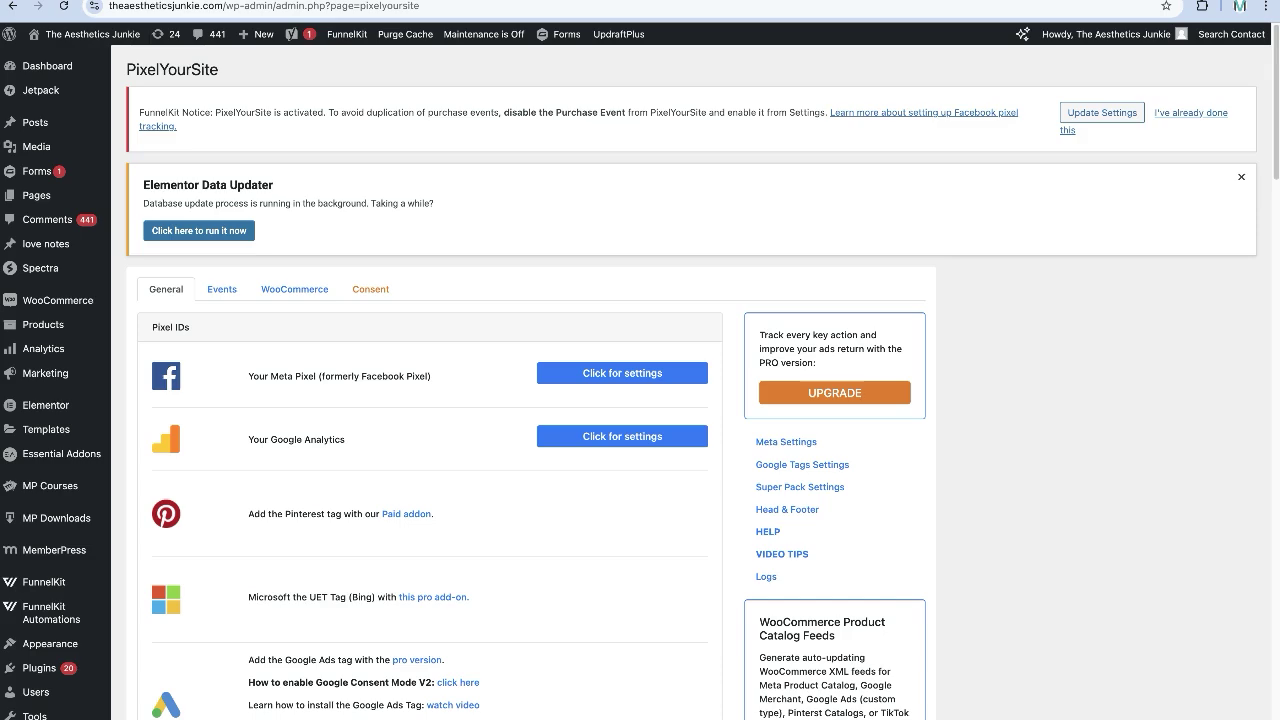
scroll(47, 509, "down", 4)
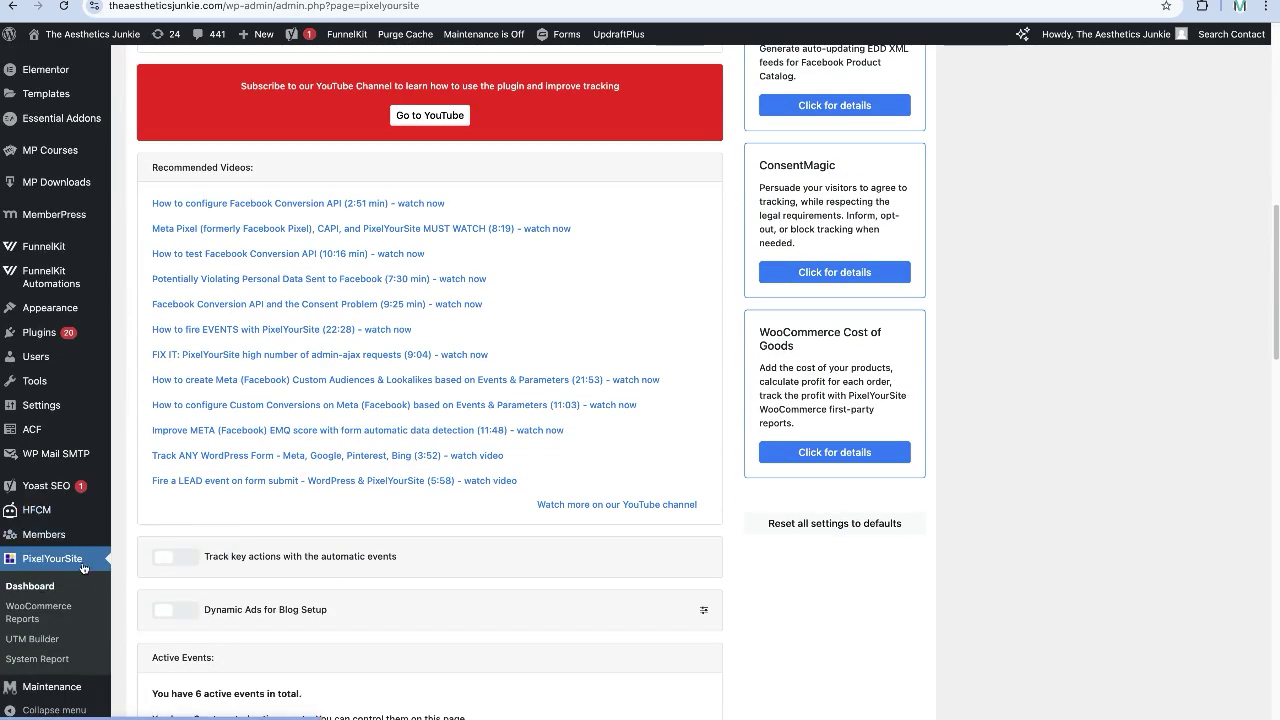
left_click(47, 588)
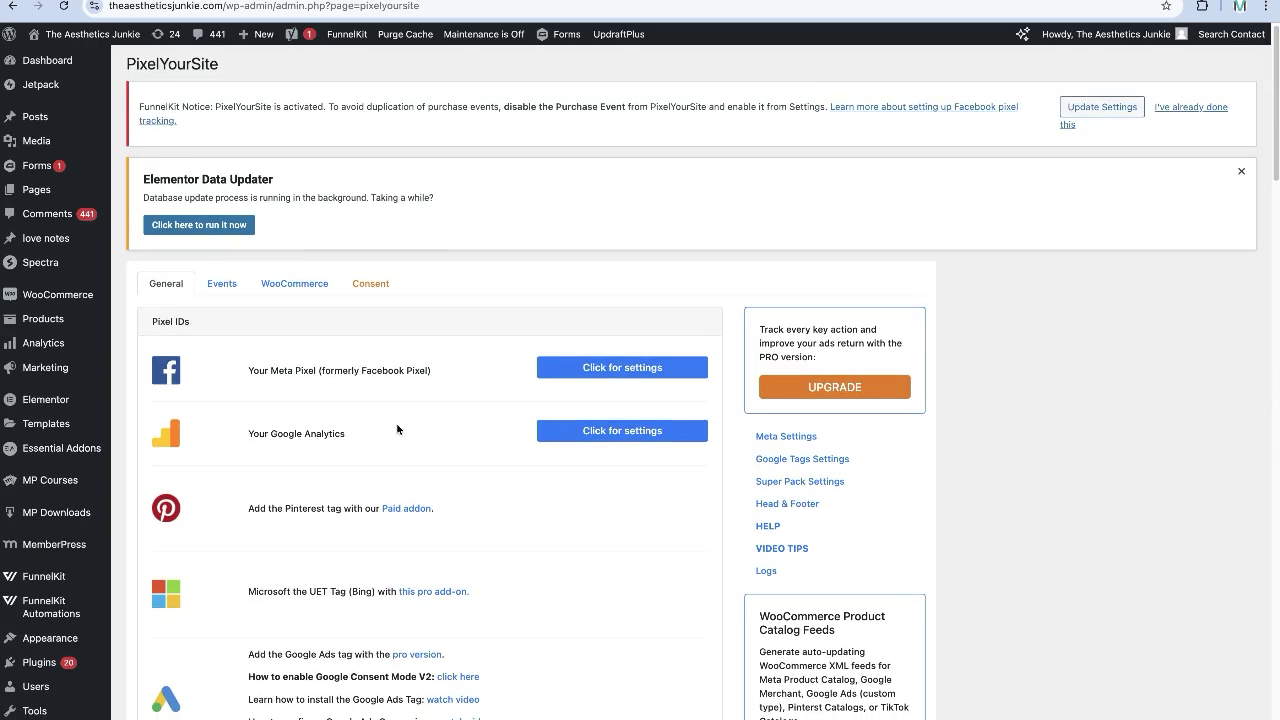
left_click_drag(242, 371, 468, 376)
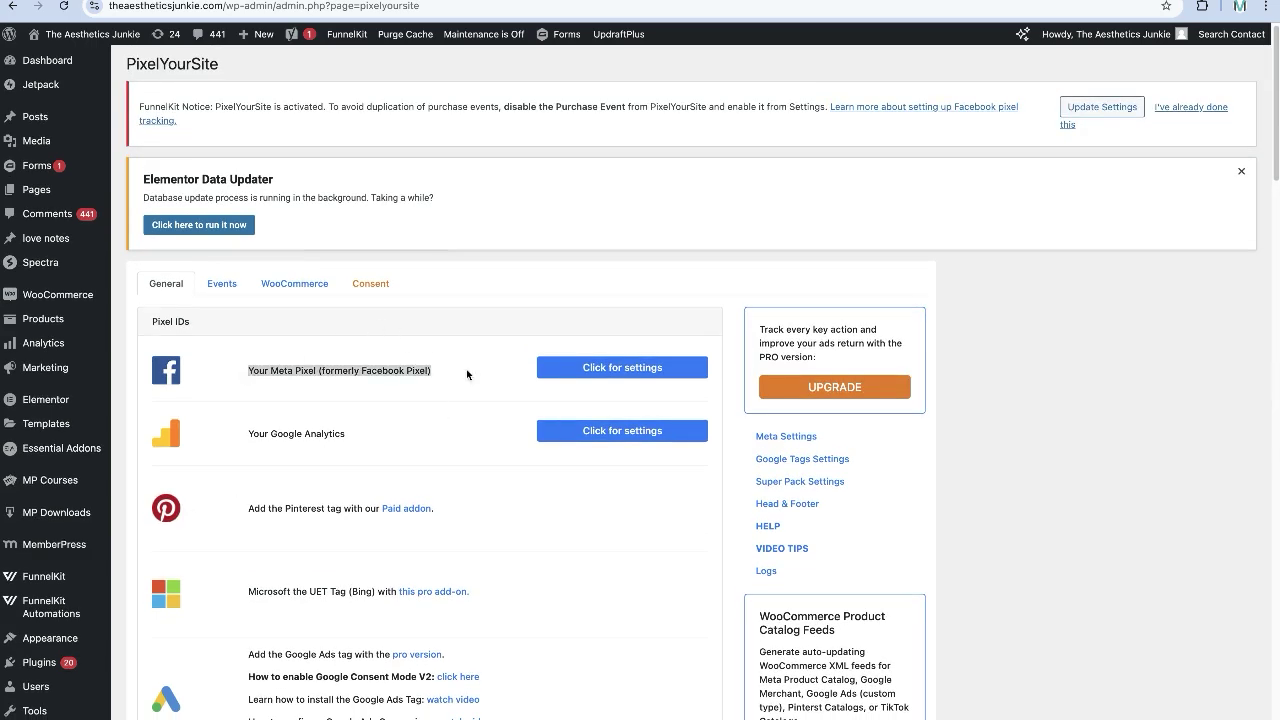
left_click(595, 369)
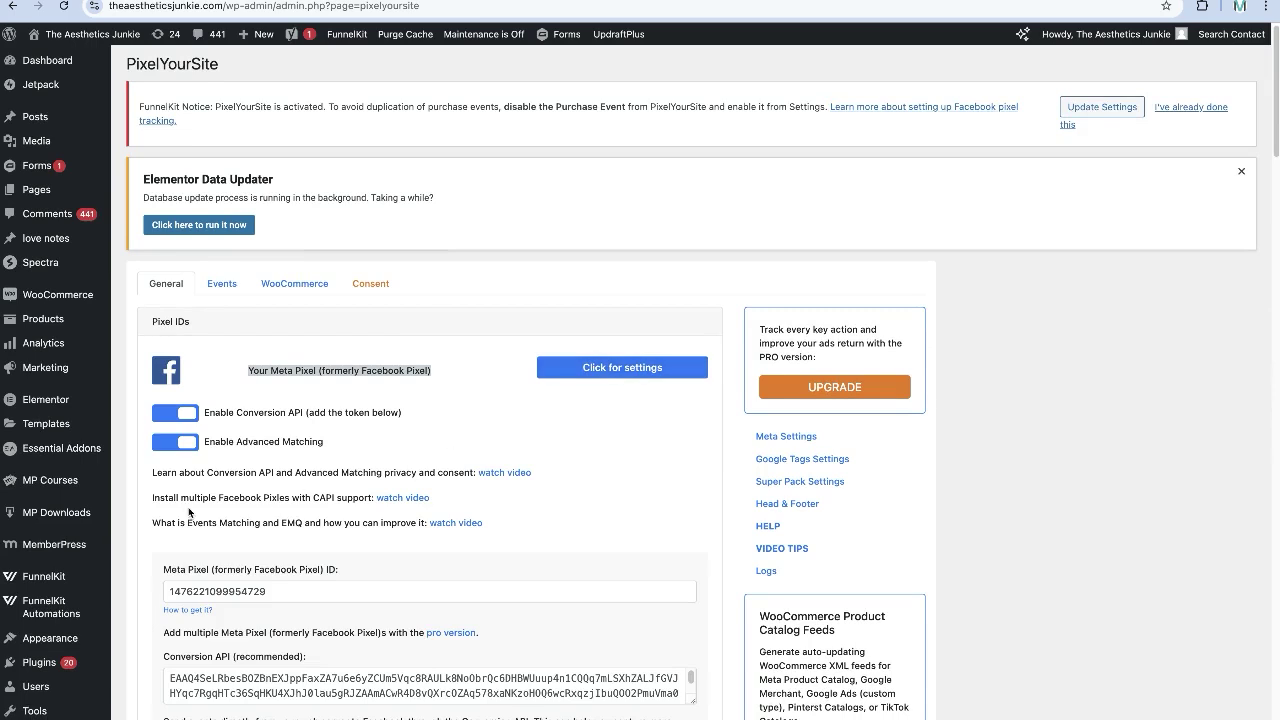
Locate the Conversion API token field and the help video links in the Meta Pixel settings.
scroll(260, 560, "down", 2)
triple_click(285, 566)
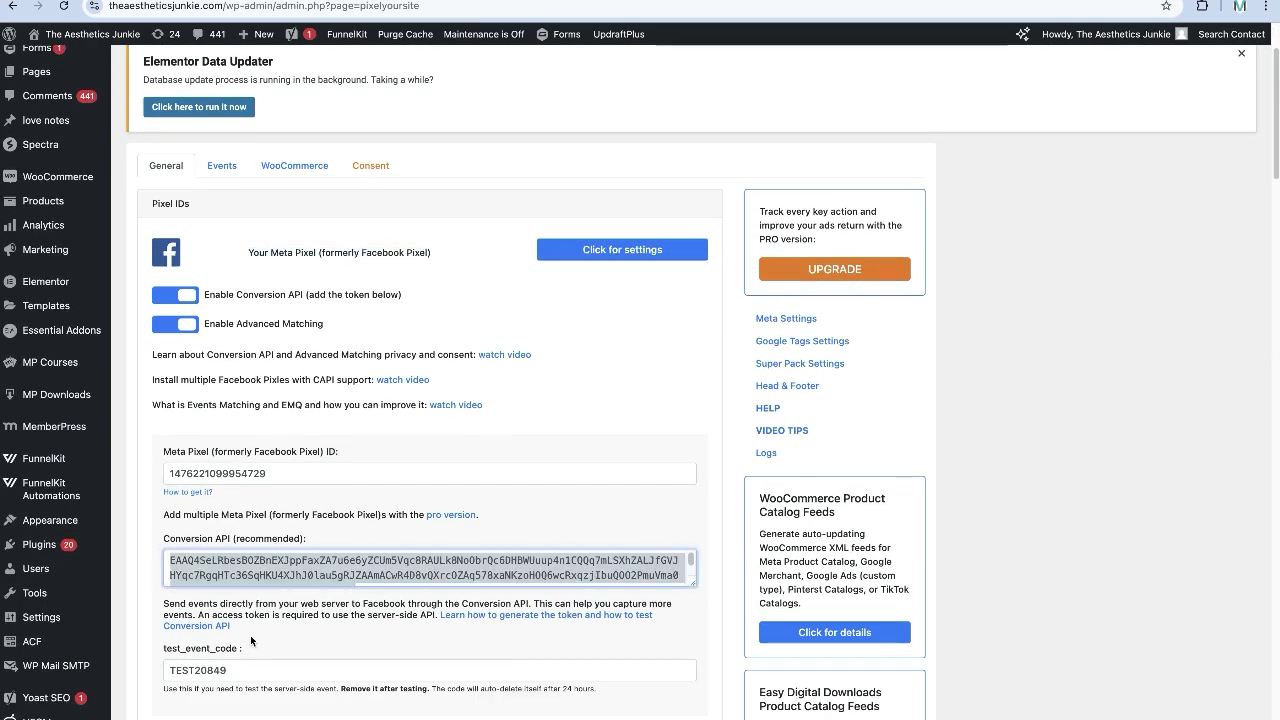
left_click_drag(490, 412, 224, 354)
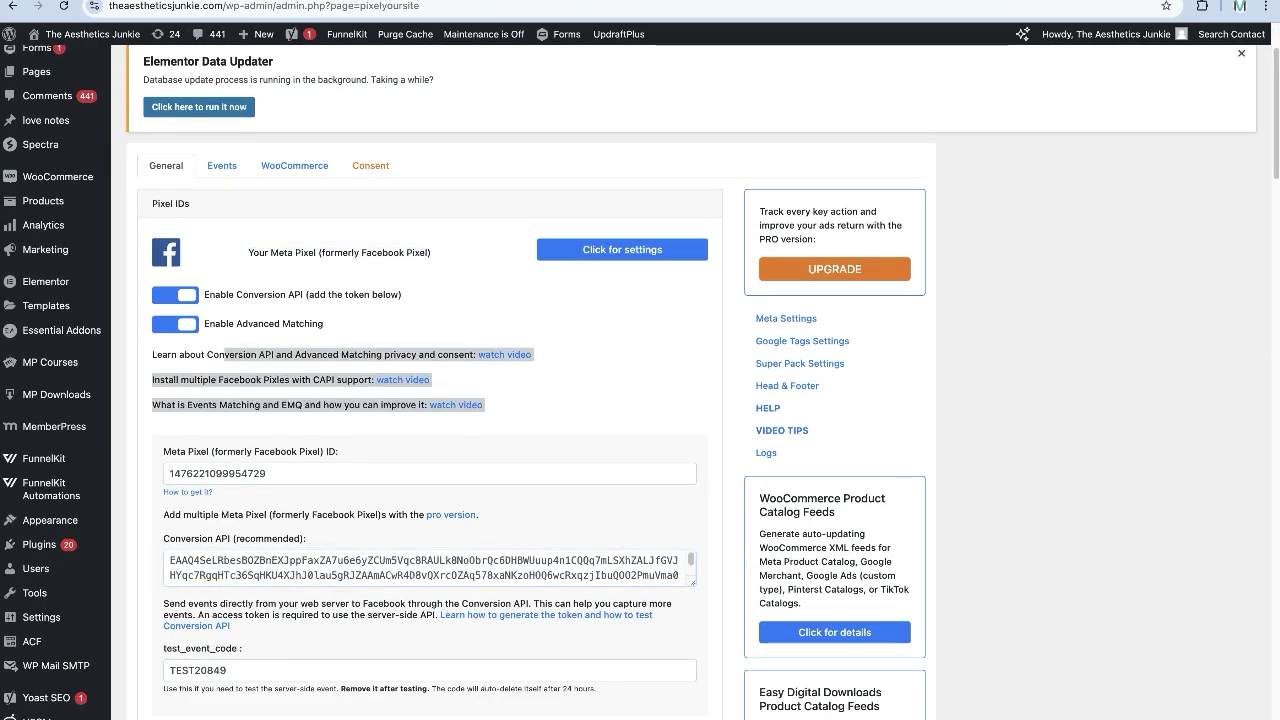
Return to Events Manager and show the server test event code in TAJ Pixel's test events.
key("ctrl+Tab")
scroll(678, 371, "down", 3)
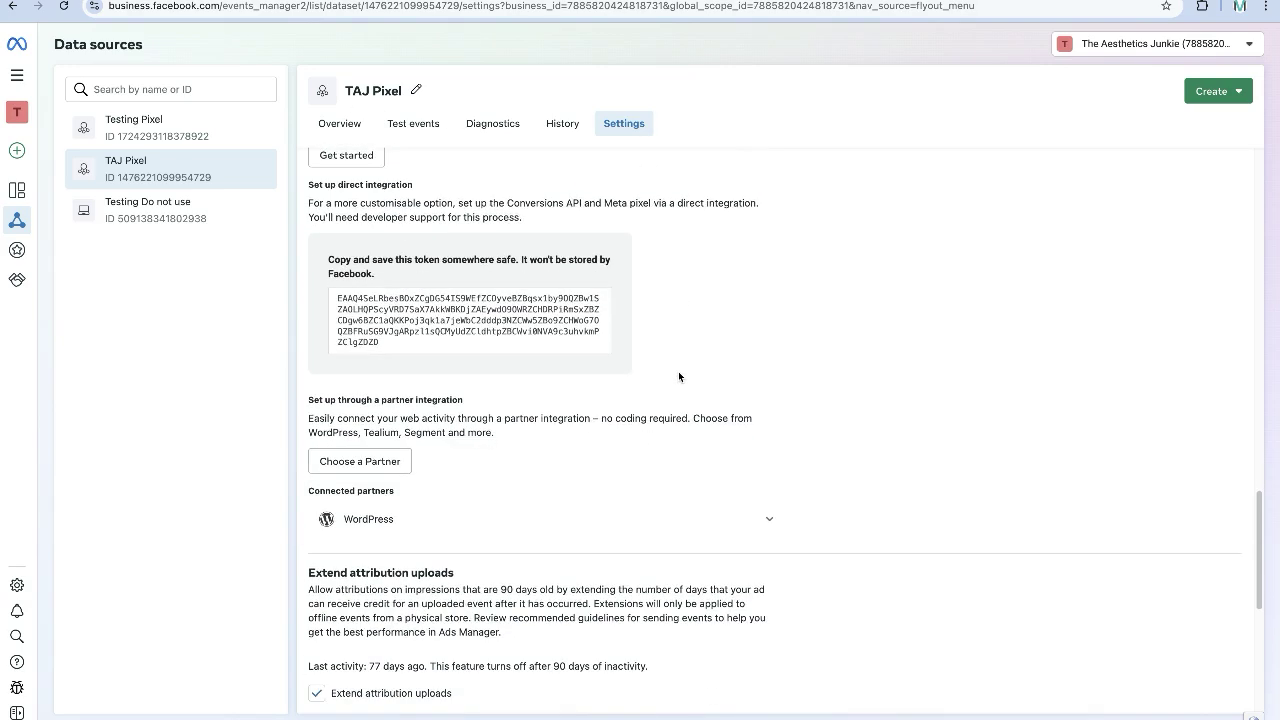
left_click(408, 124)
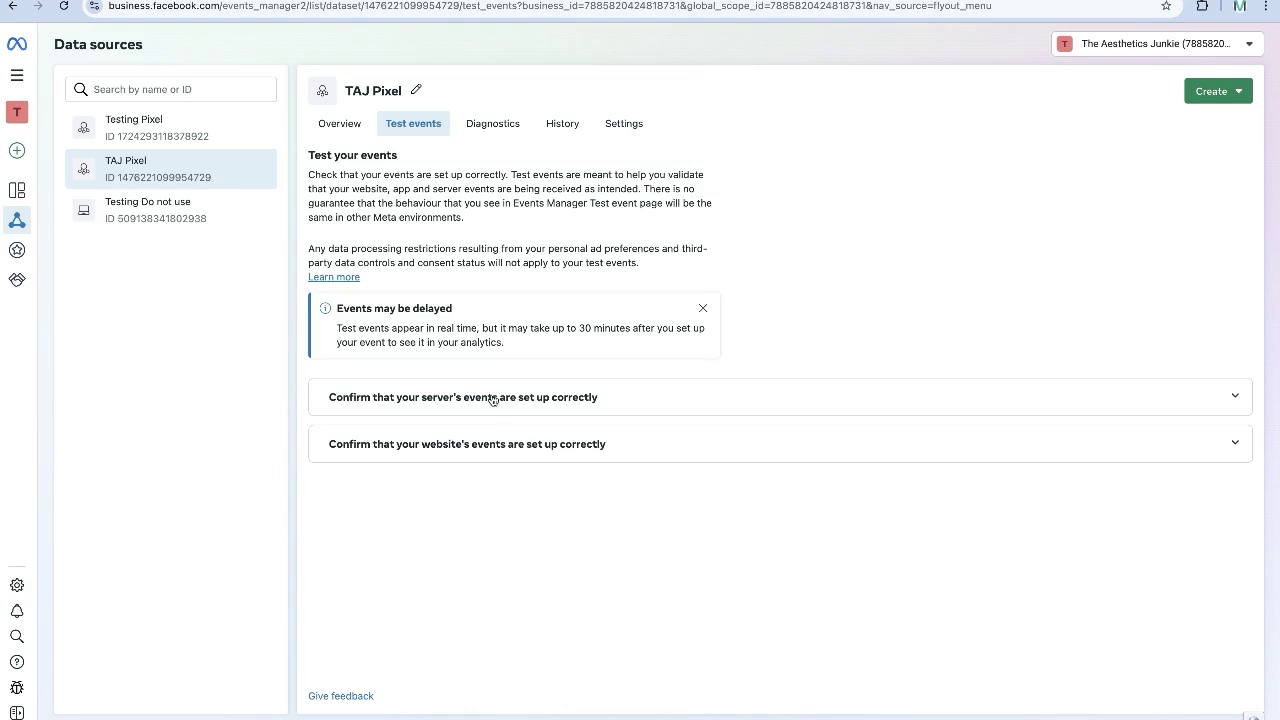
left_click(486, 398)
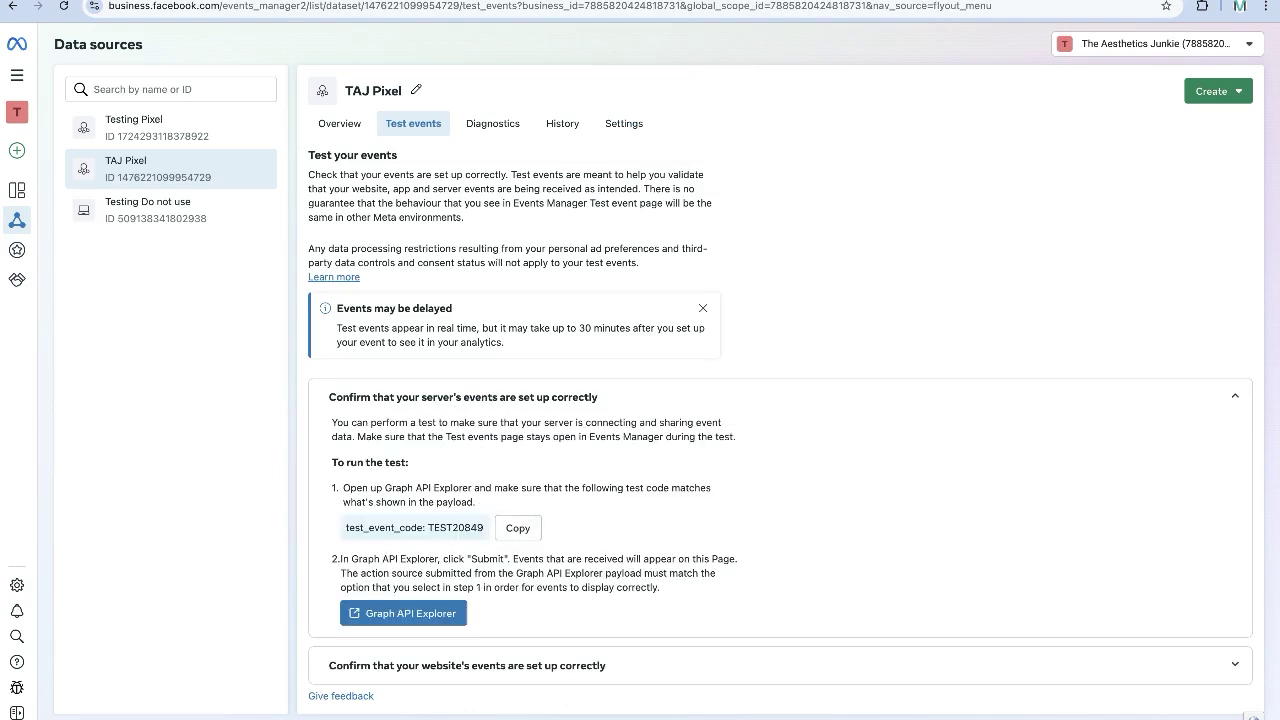
Switch to PixelYourSite, enter the server test event code in the test_event_code field and save the settings.
key("ctrl+Tab")
scroll(204, 427, "down", 3)
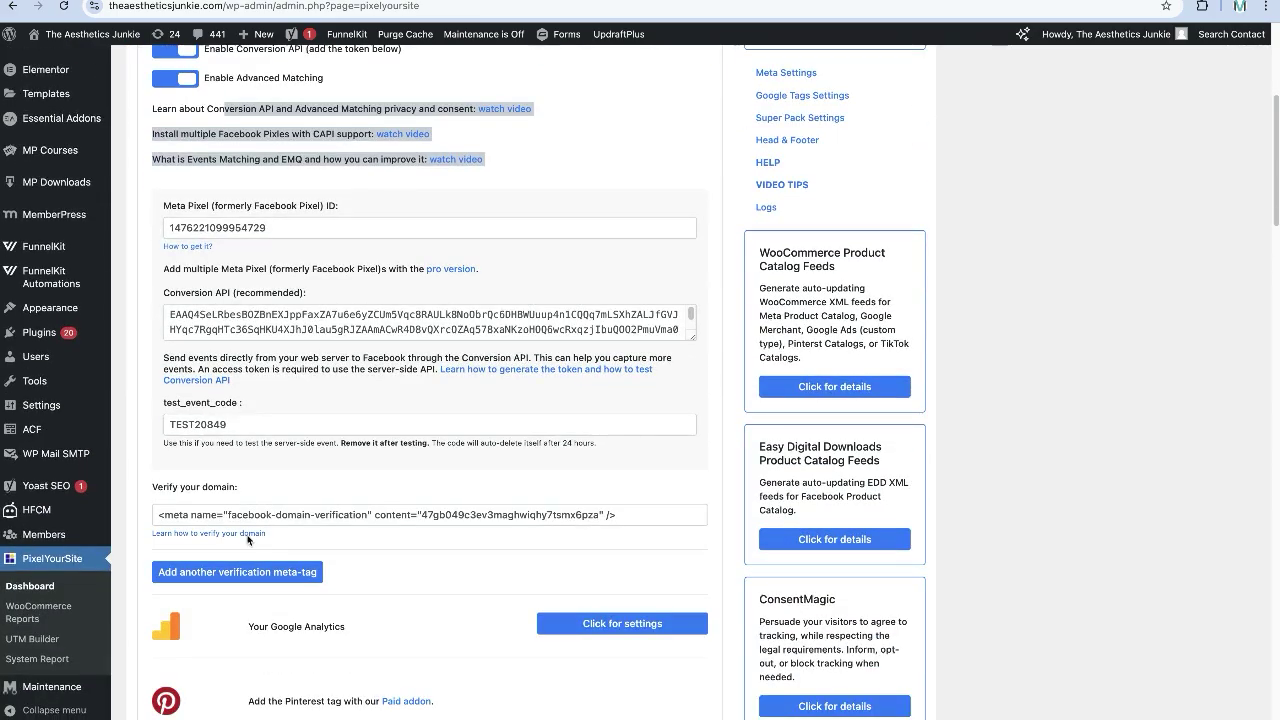
double_click(204, 427)
key("ctrl+v")
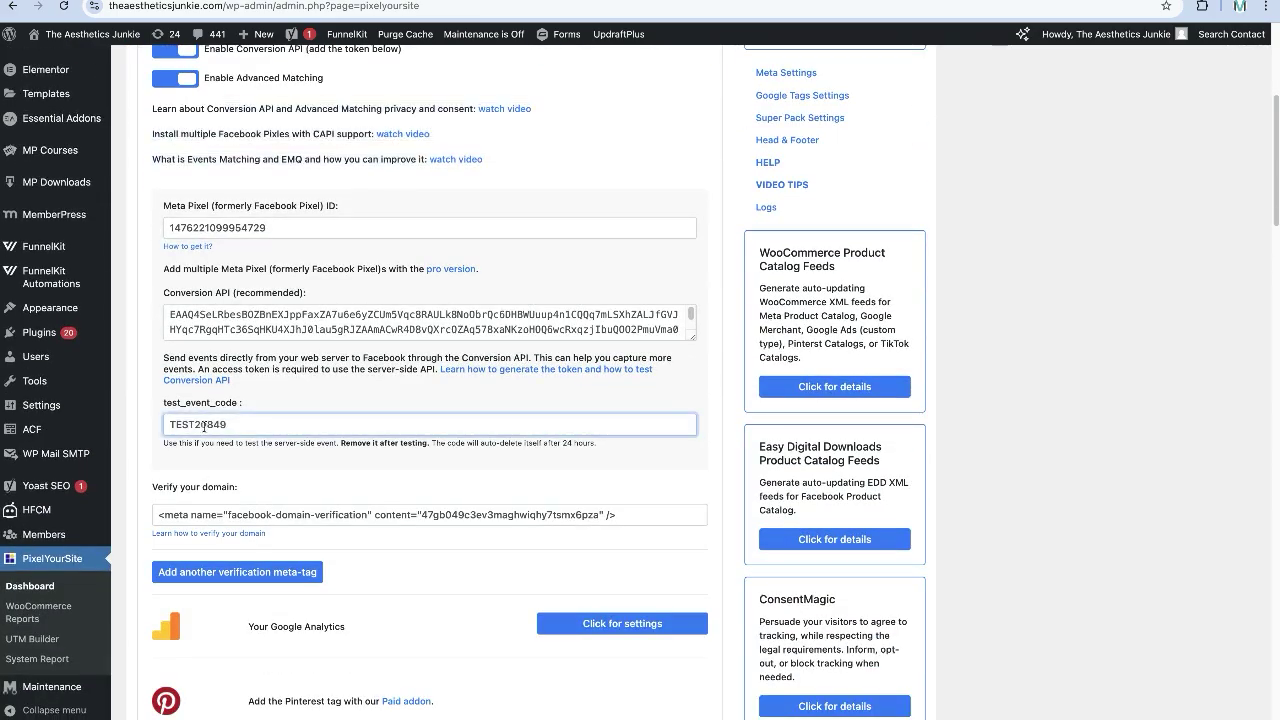
scroll(203, 425, "down", 15)
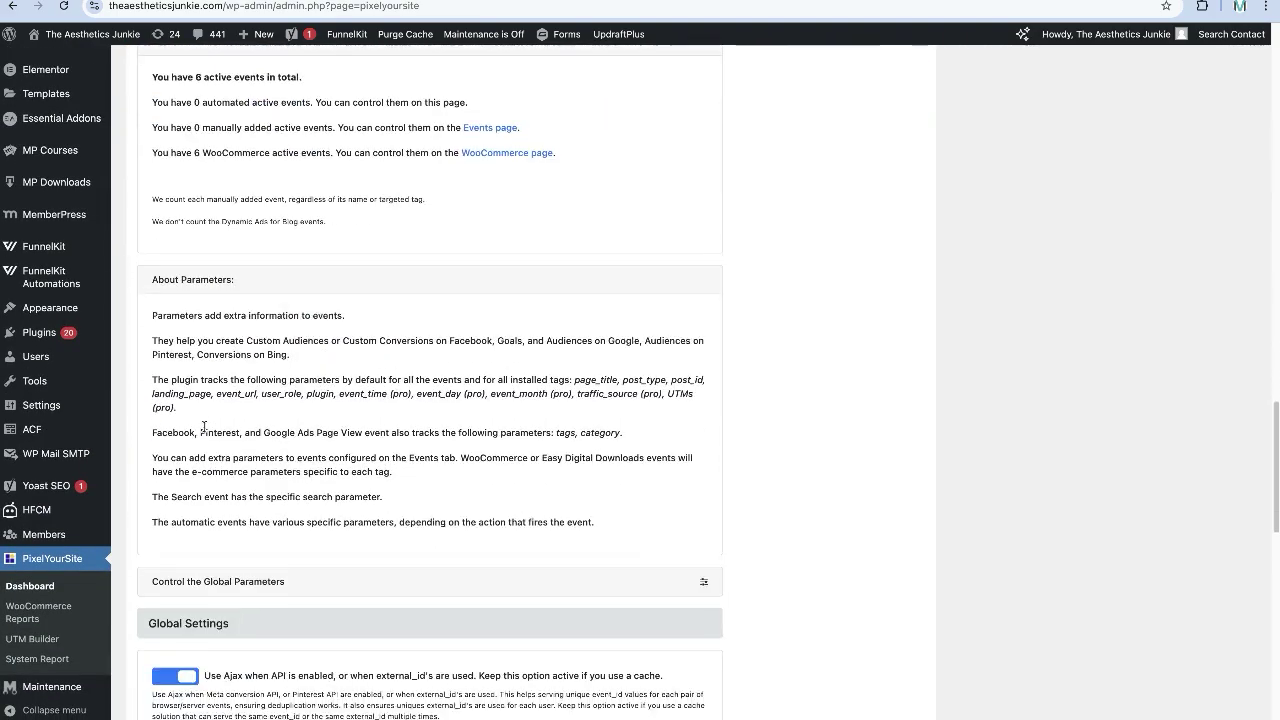
scroll(203, 425, "down", 12)
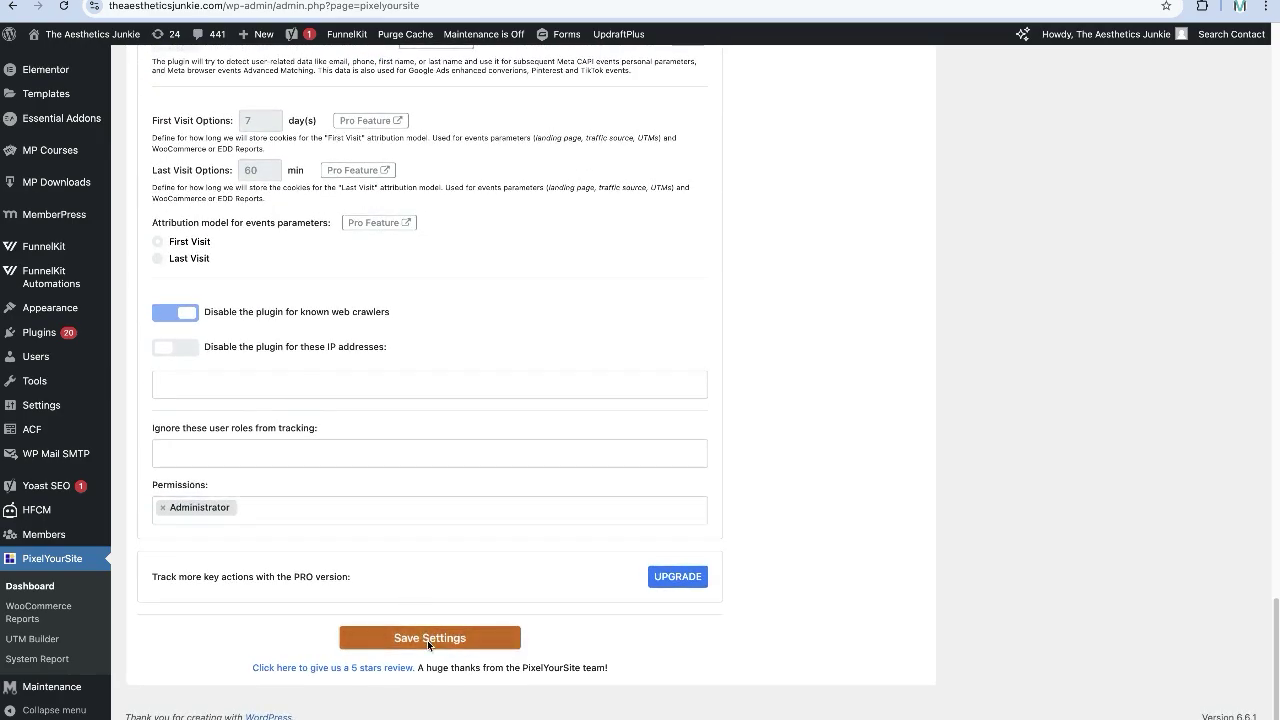
left_click(427, 640)
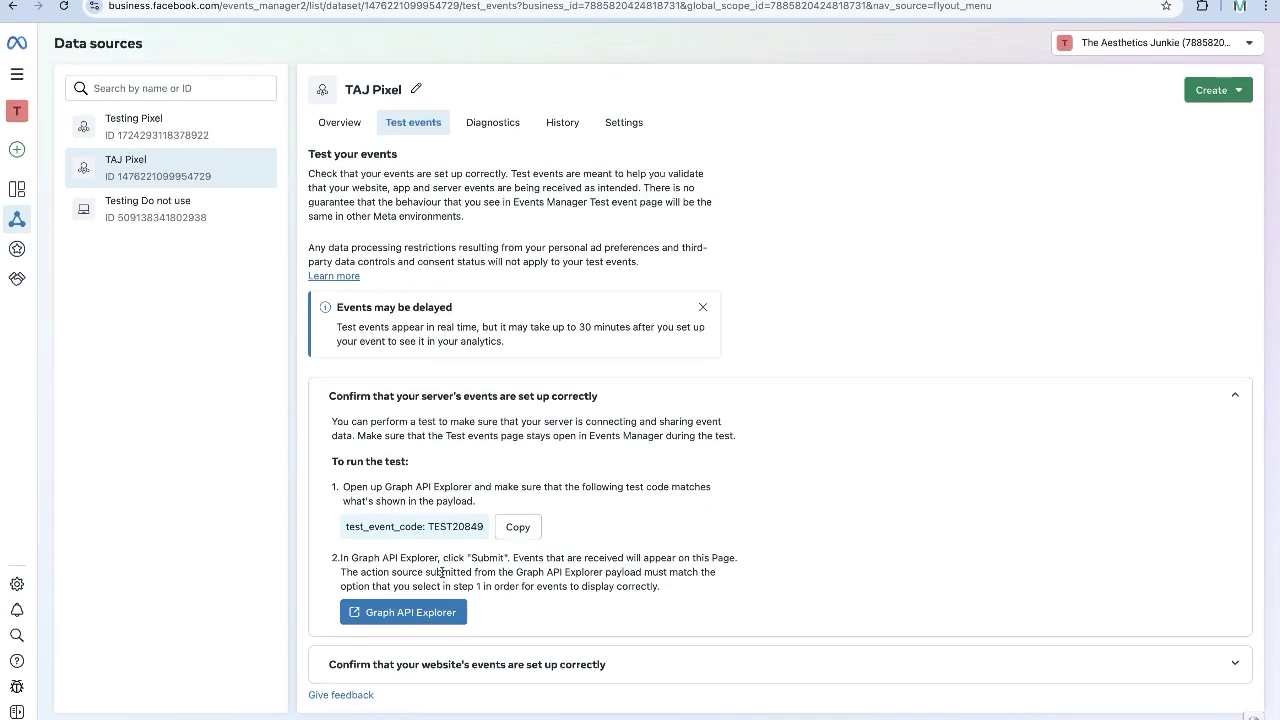
left_click(565, 667)
scroll(491, 627, "down", 3)
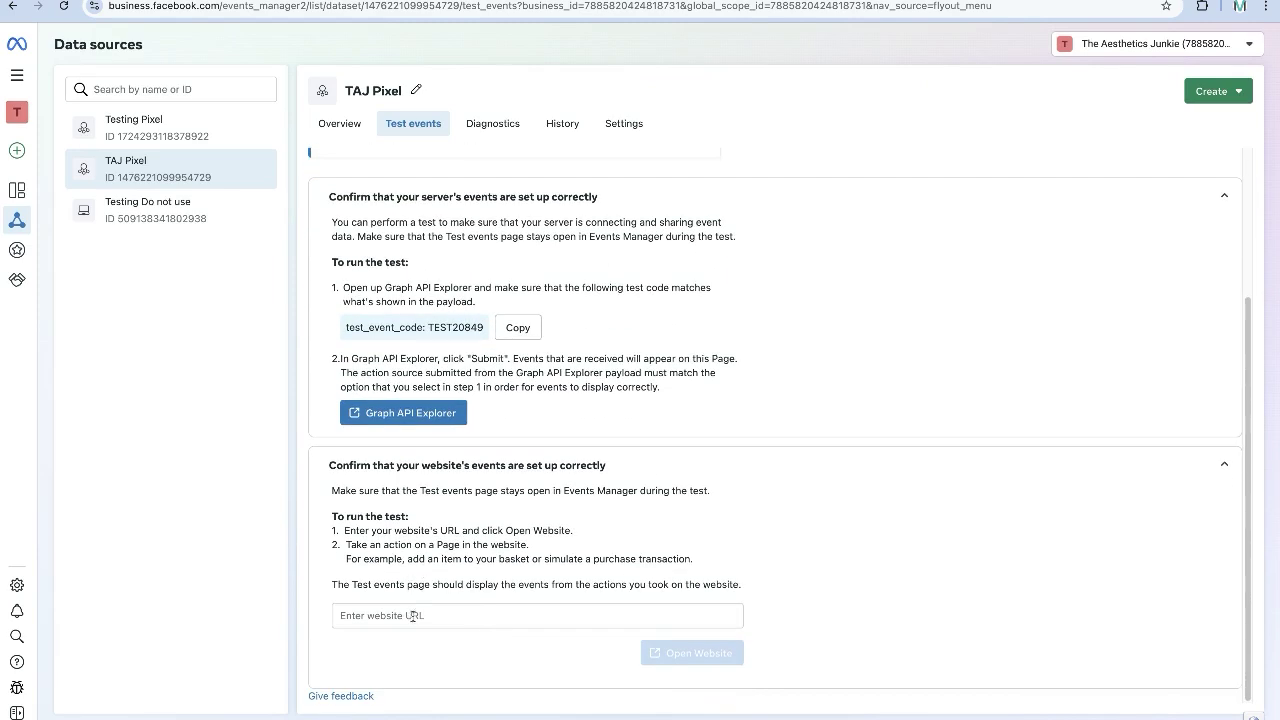
left_click(413, 616)
left_click(376, 447)
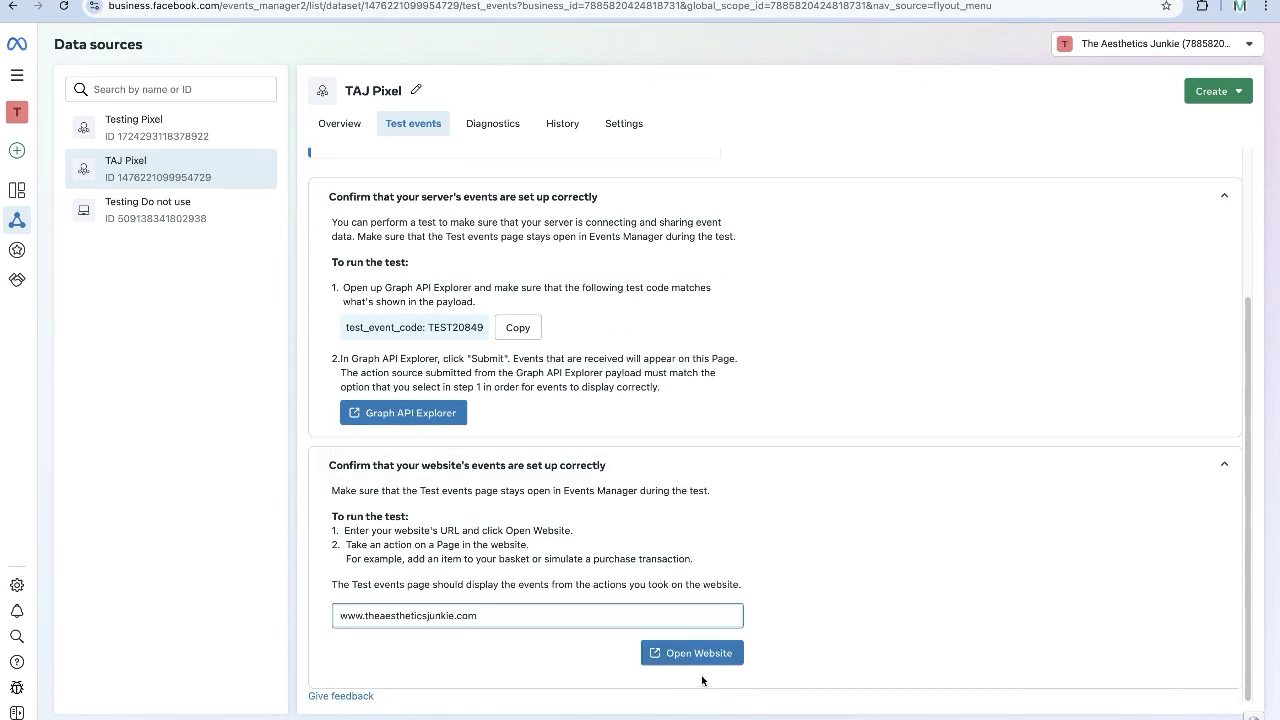
left_click(655, 652)
Browse through the website's home page, return to Events Manager and examine the details of the received PageView event.
scroll(280, 508, "down", 20)
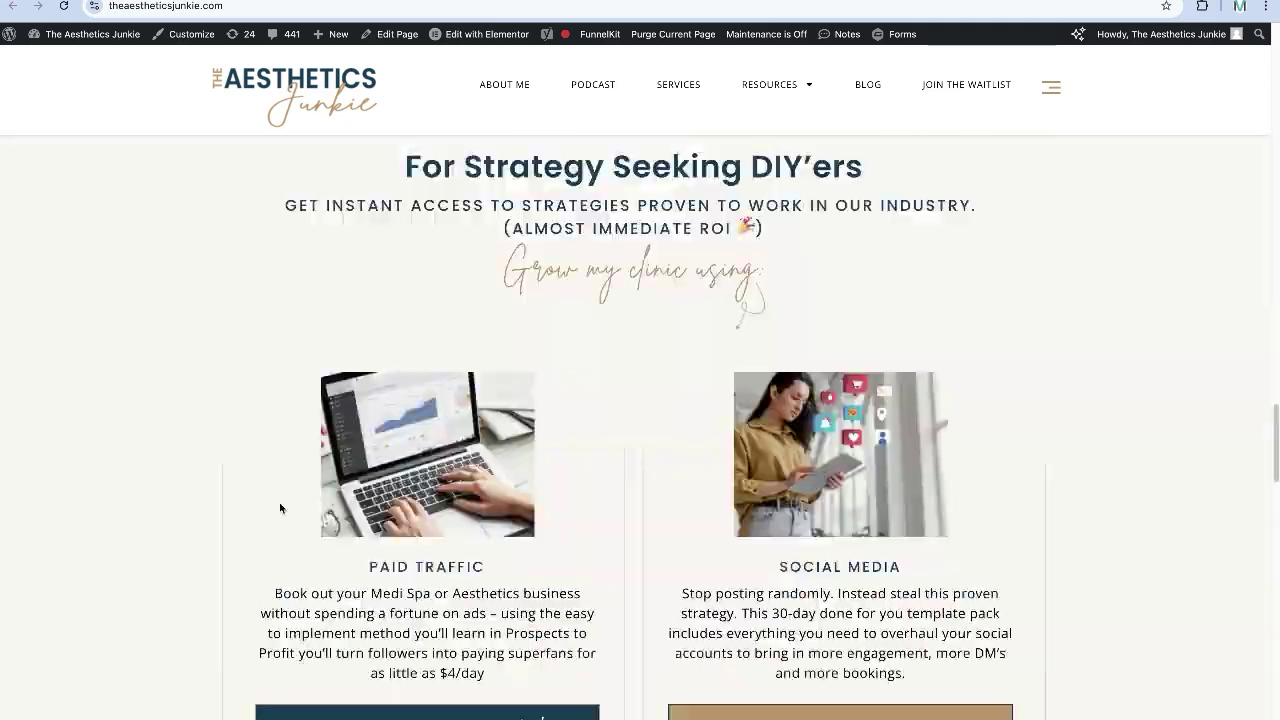
scroll(106, 531, "down", 5)
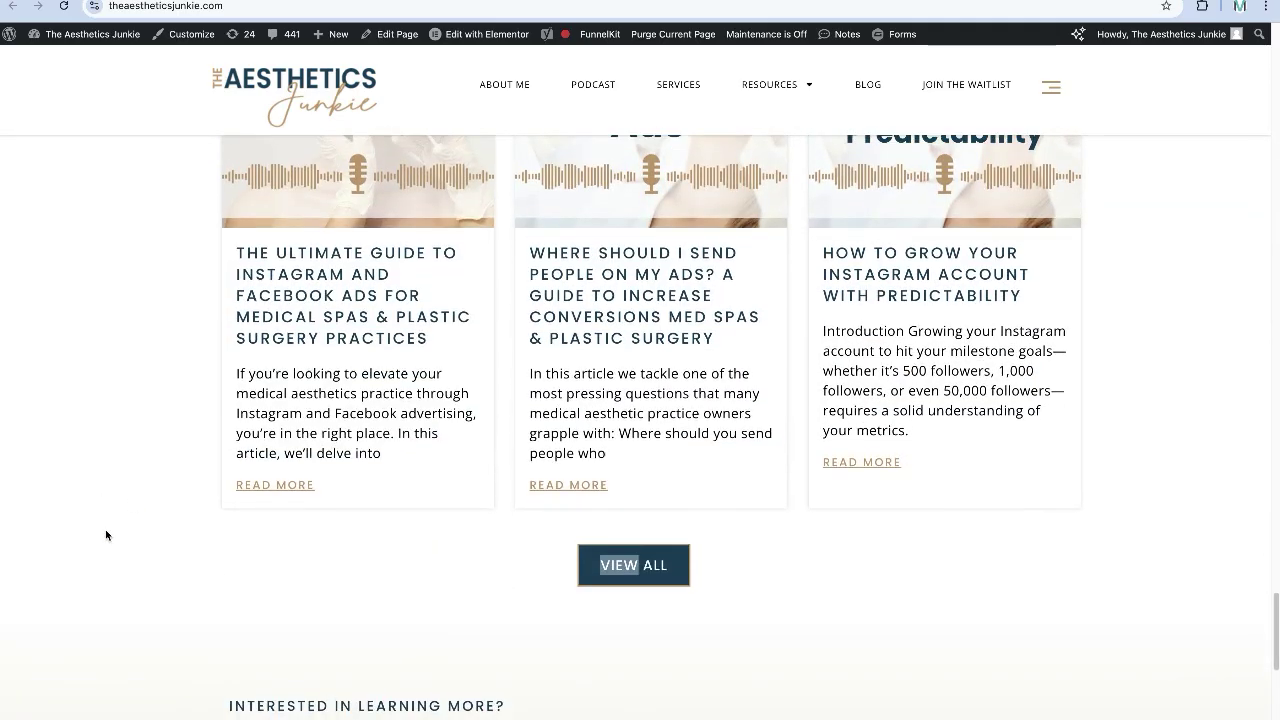
scroll(106, 531, "up", 10)
scroll(106, 535, "up", 15)
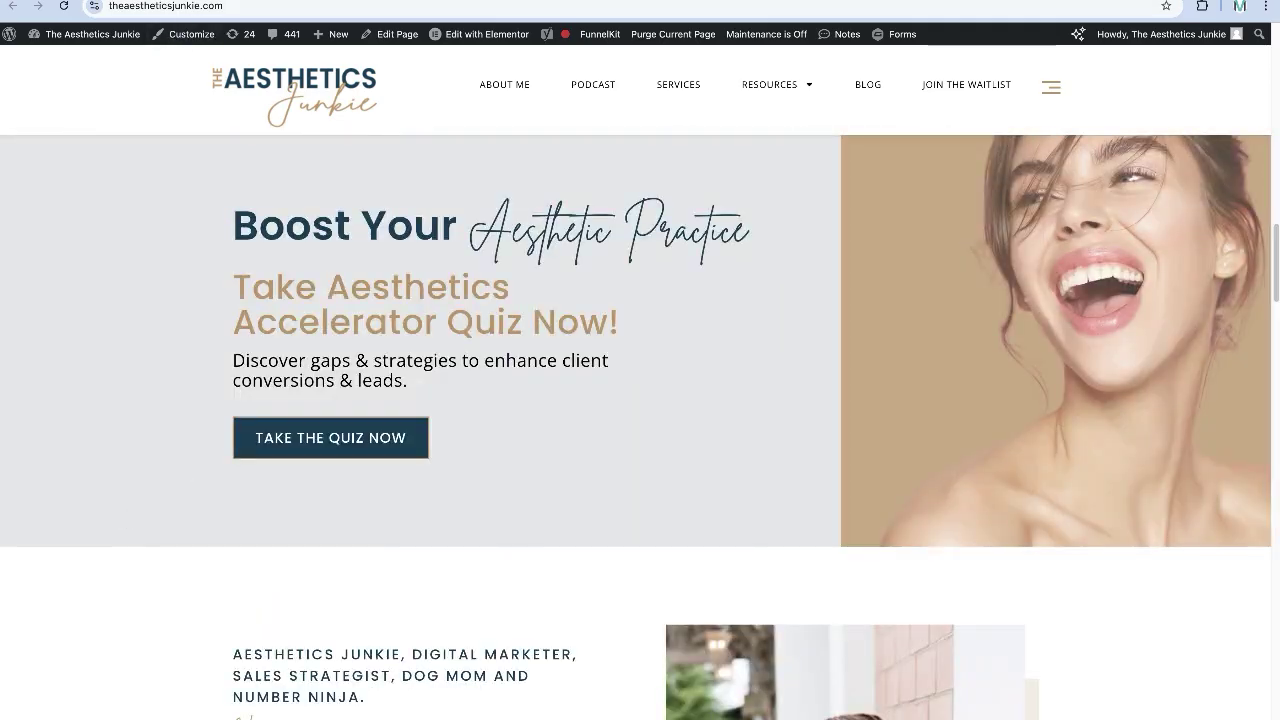
key("ctrl+w")
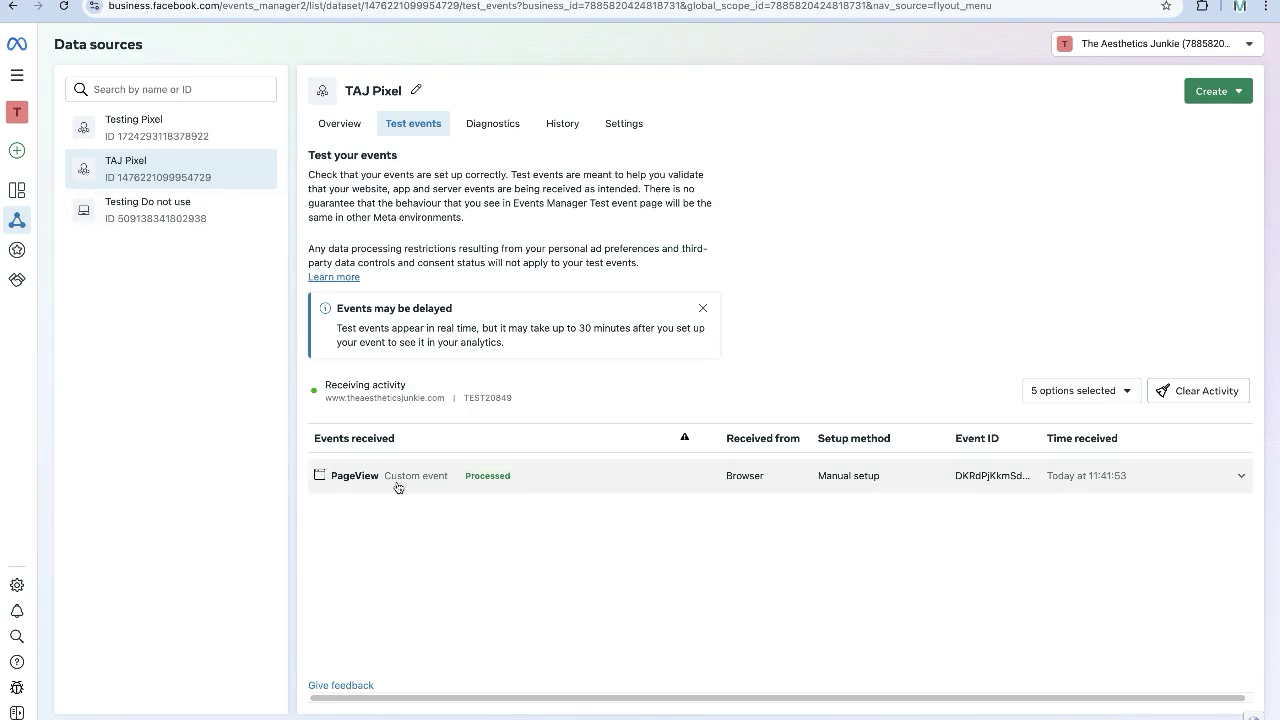
left_click(621, 478)
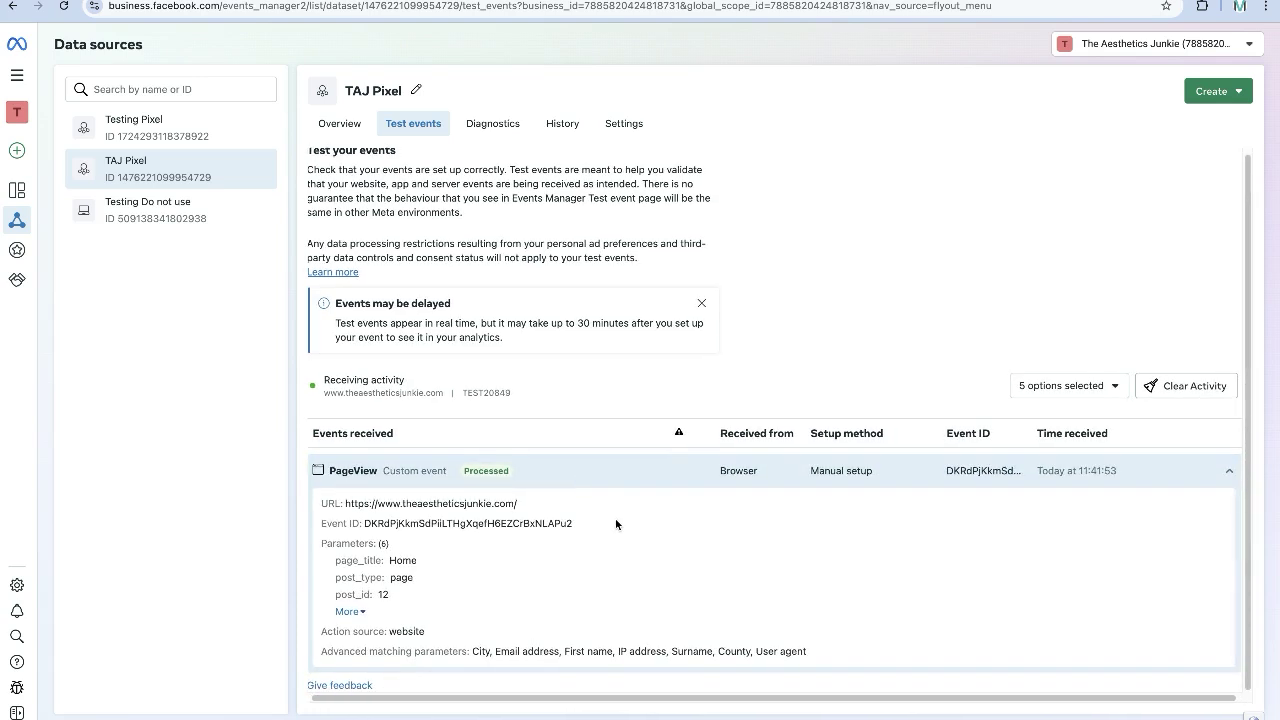
Switch back to the website and proceed from the Social Media Calendar sales page to its checkout.
key("ctrl+Tab")
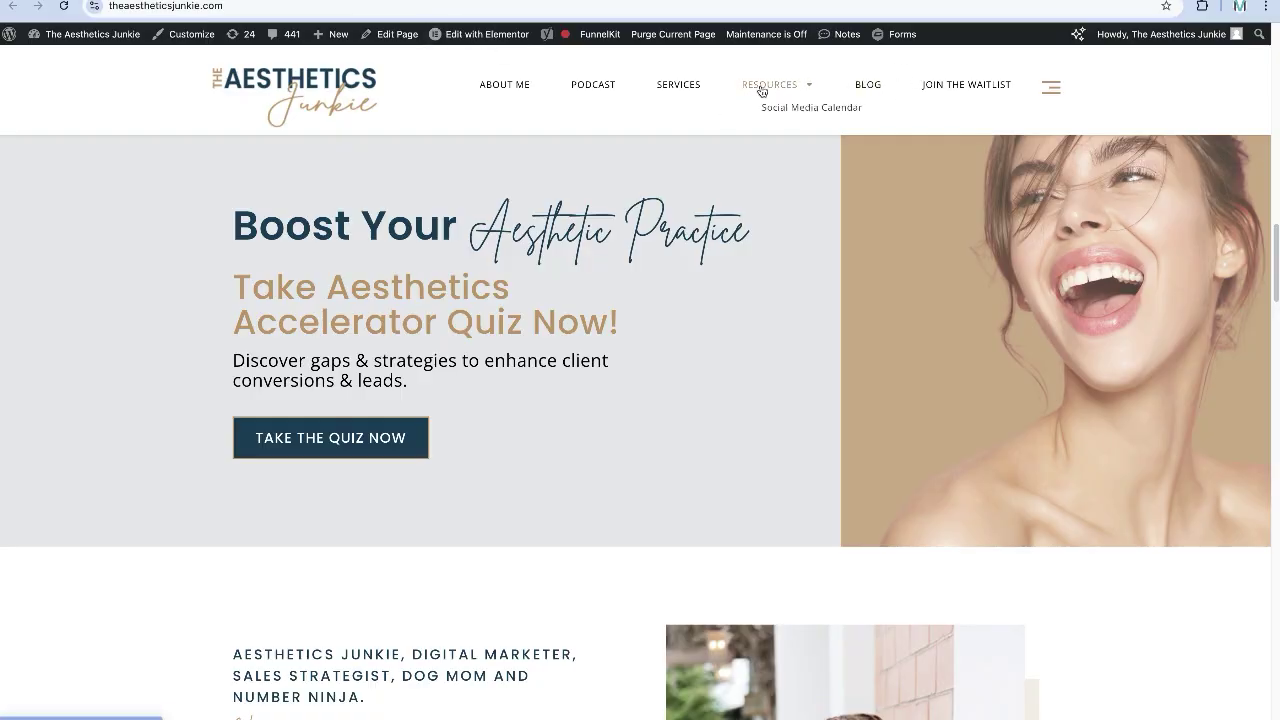
left_click(780, 107)
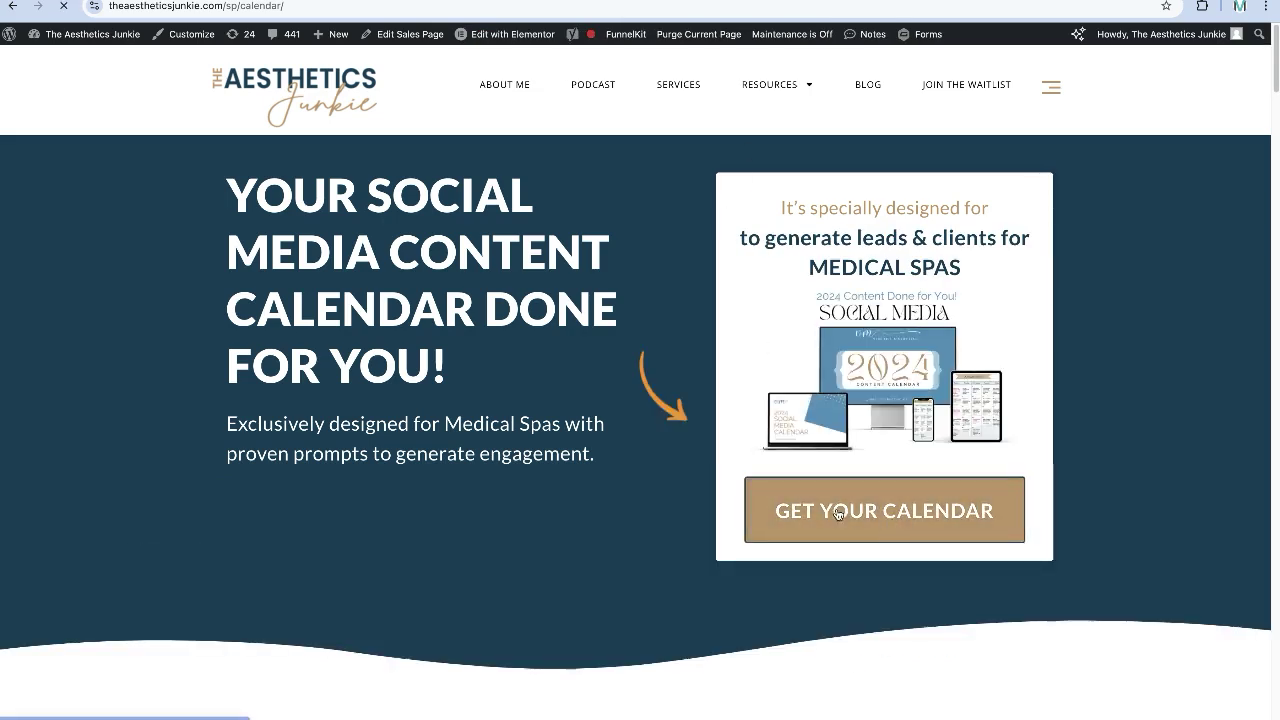
left_click(838, 514)
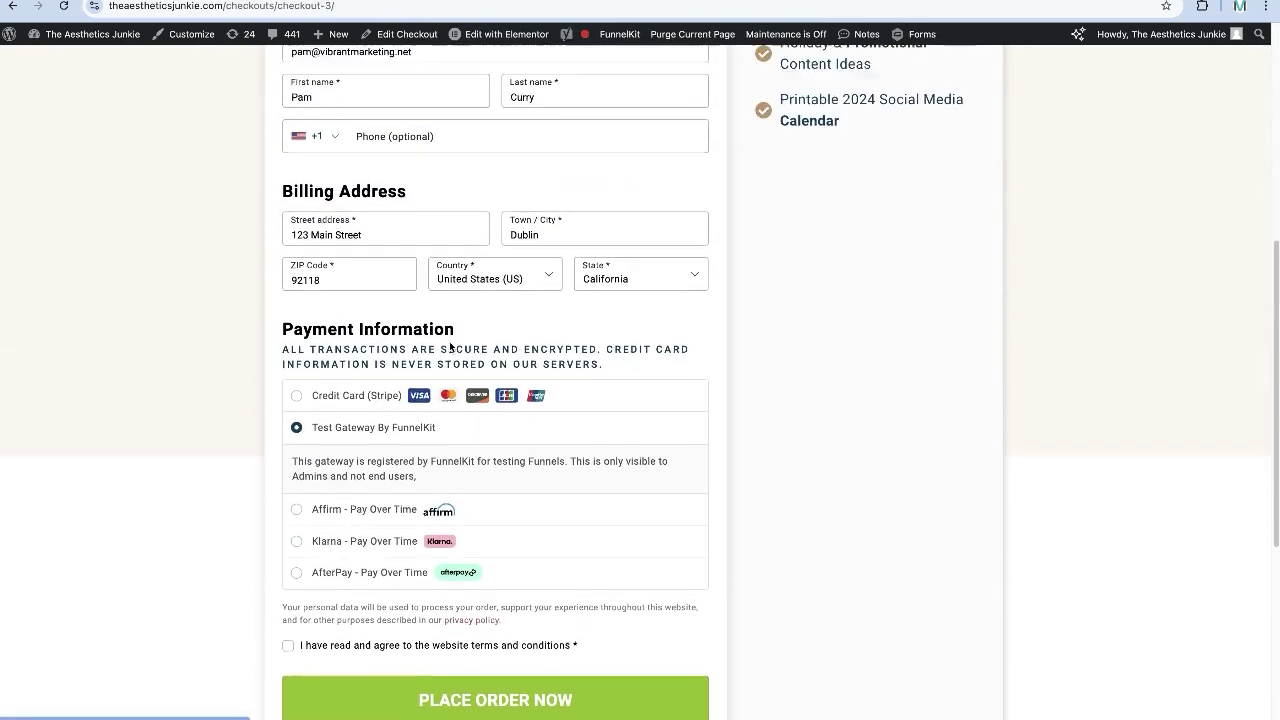
Place the test gateway order with the website terms and conditions accepted, and decline the one-time upsell offer.
scroll(450, 347, "up", 2)
scroll(450, 342, "down", 5)
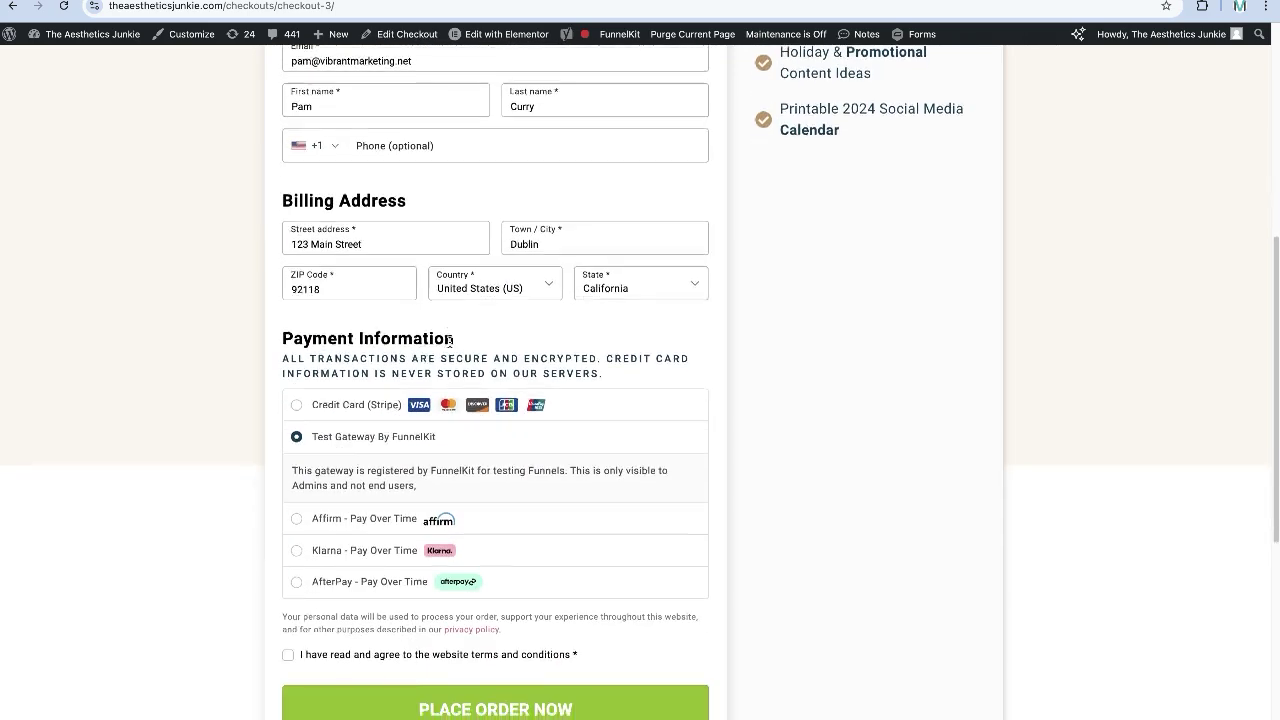
left_click(288, 373)
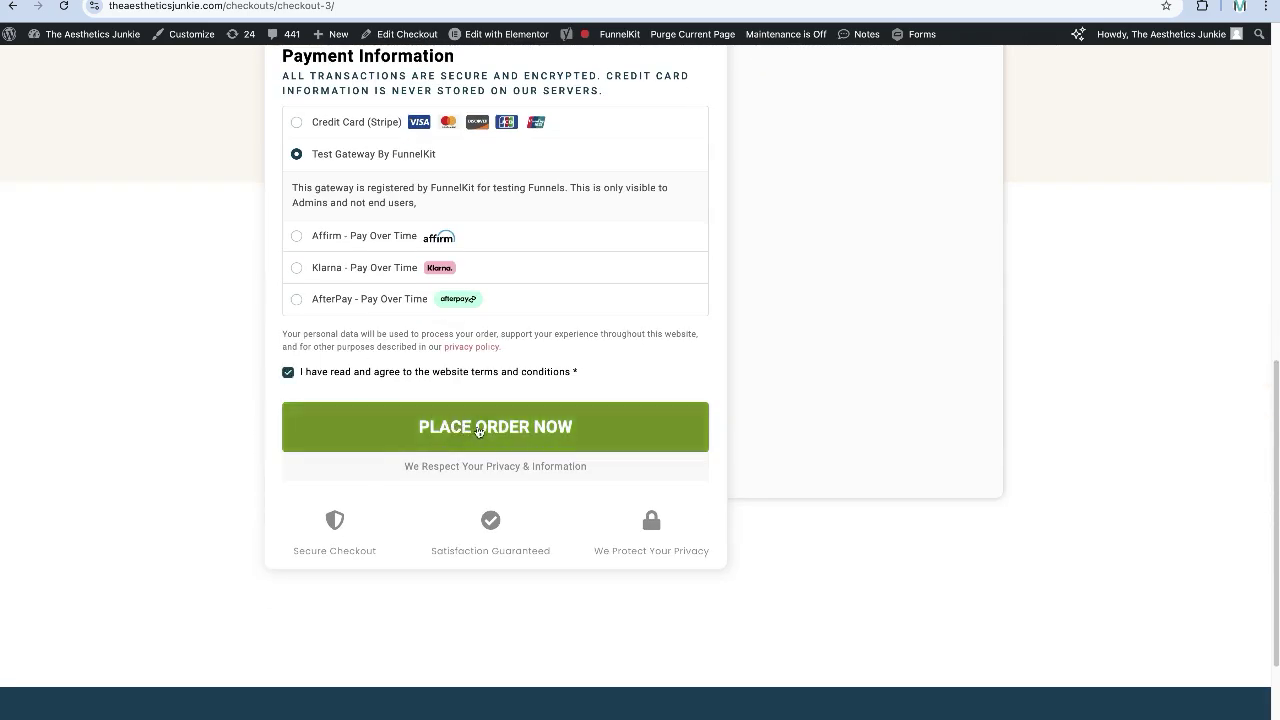
left_click(482, 428)
scroll(622, 392, "down", 10)
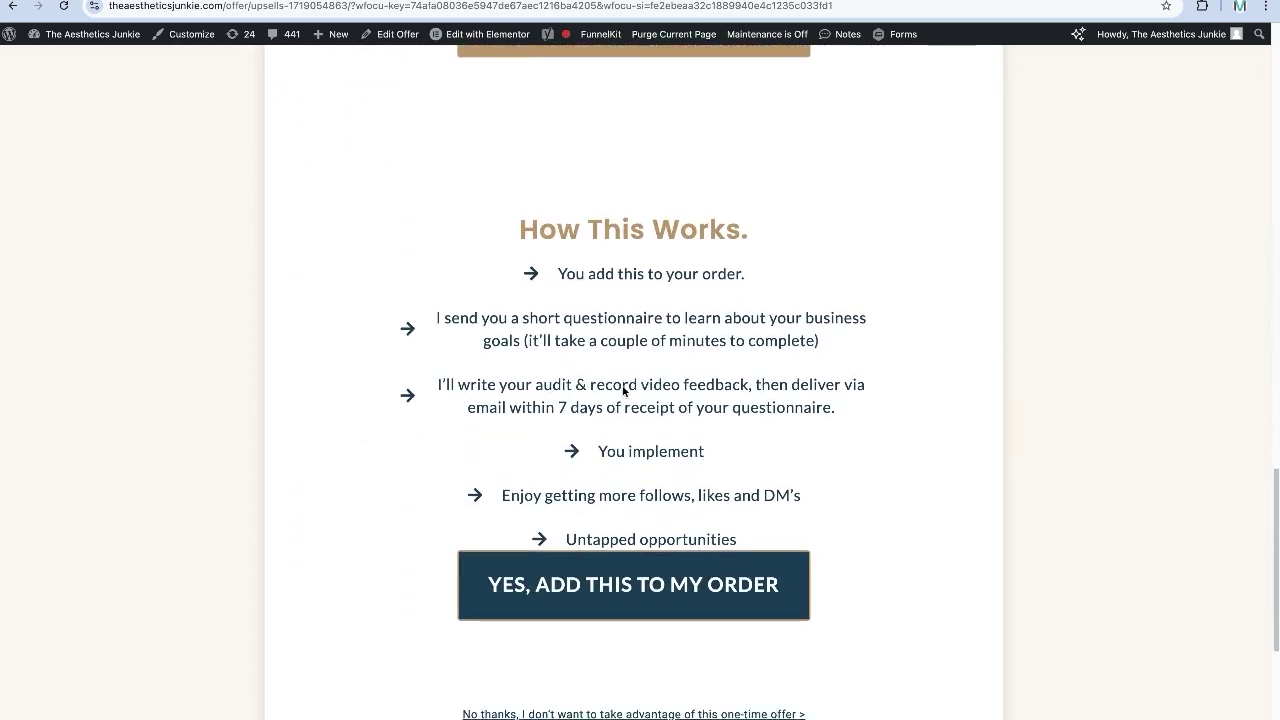
left_click(625, 421)
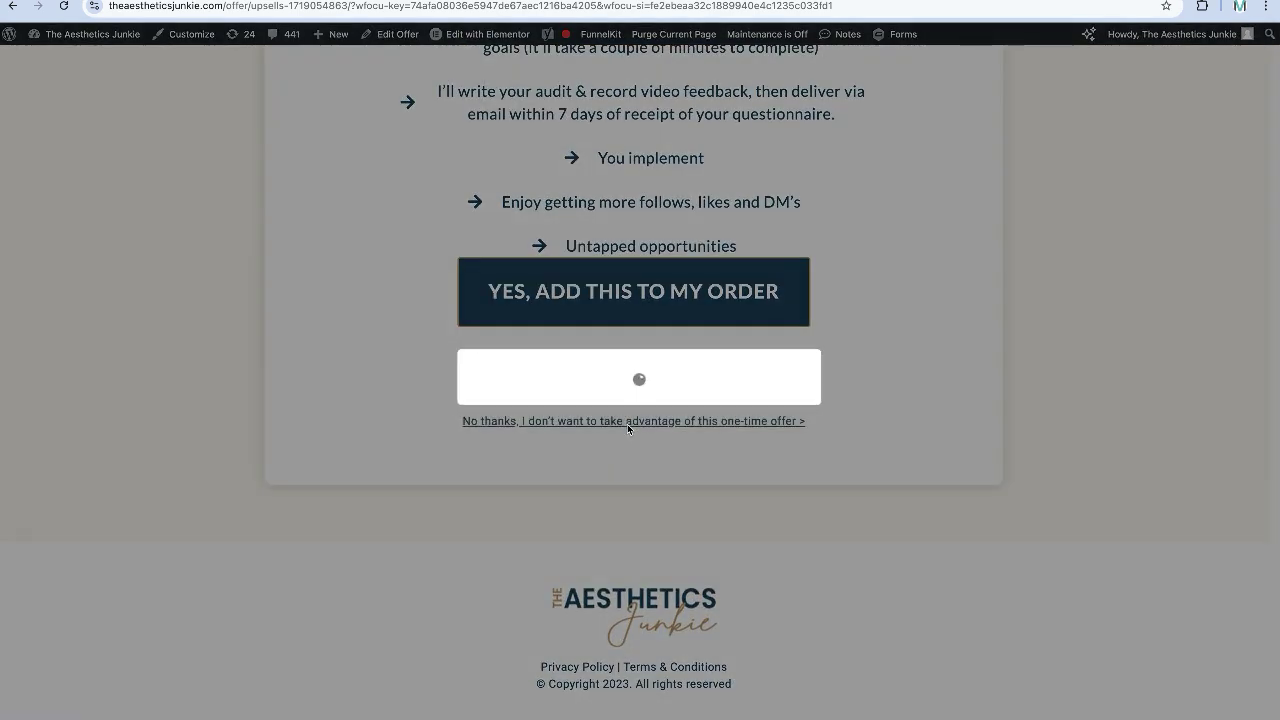
scroll(343, 376, "down", 5)
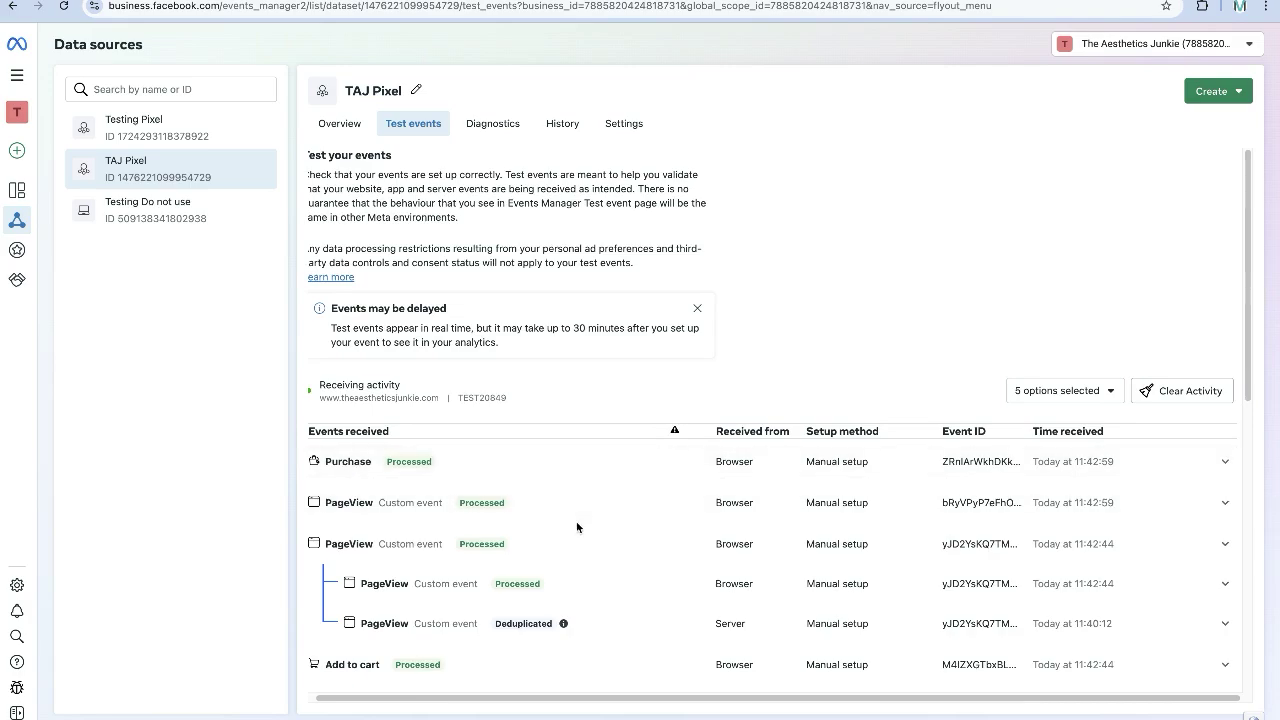
Return to the TAJ Pixel test events in Events Manager and examine the received browser and server events, from PageView through Purchase.
scroll(576, 521, "down", 2)
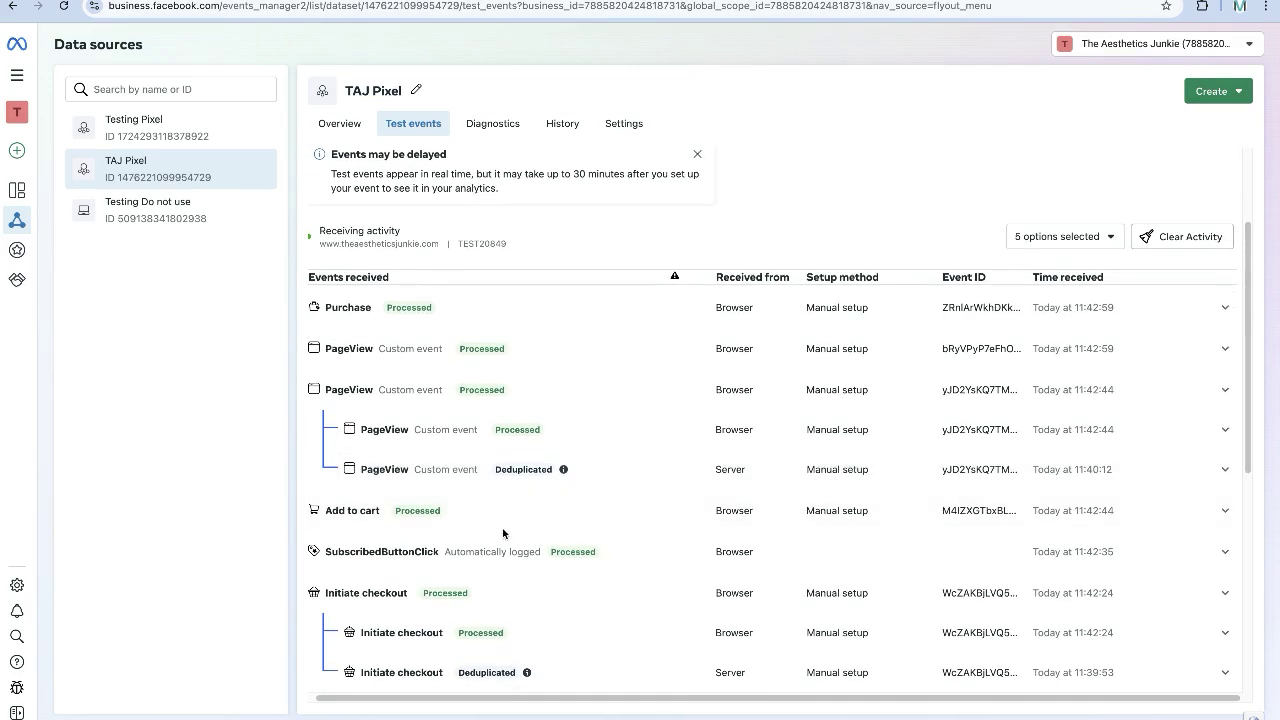
scroll(503, 530, "down", 3)
scroll(503, 533, "down", 4)
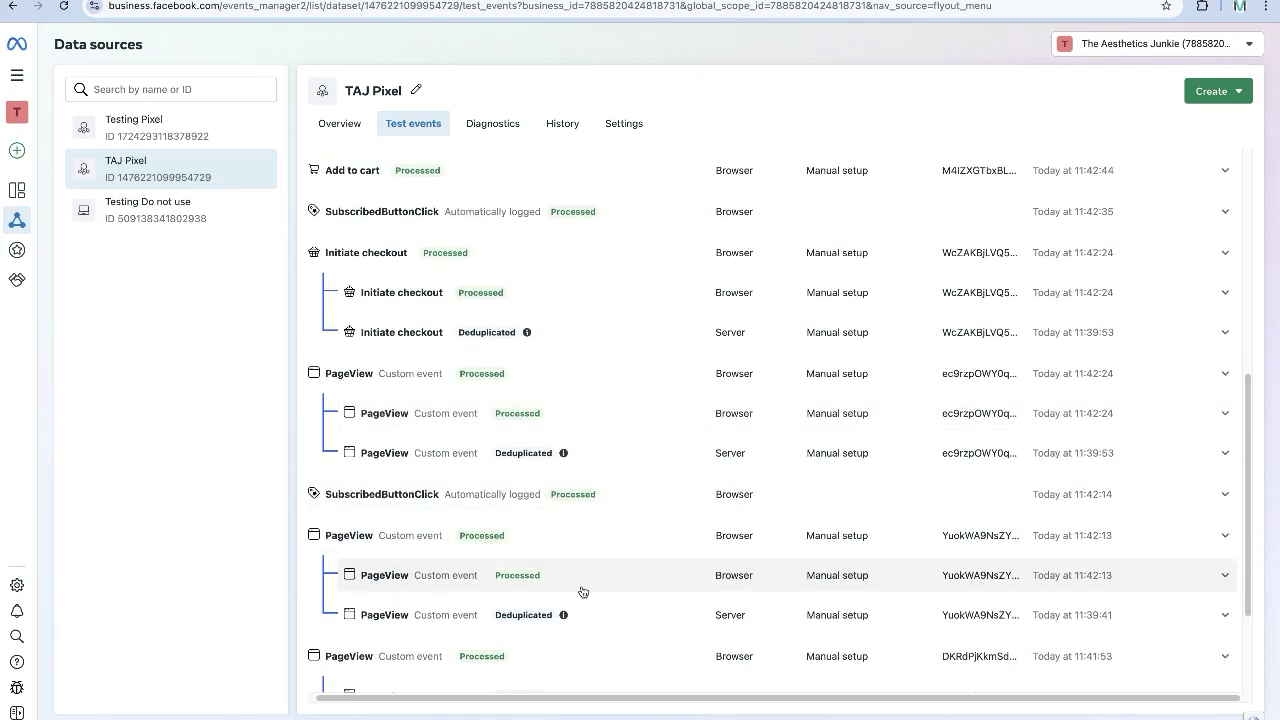
scroll(580, 591, "down", 2)
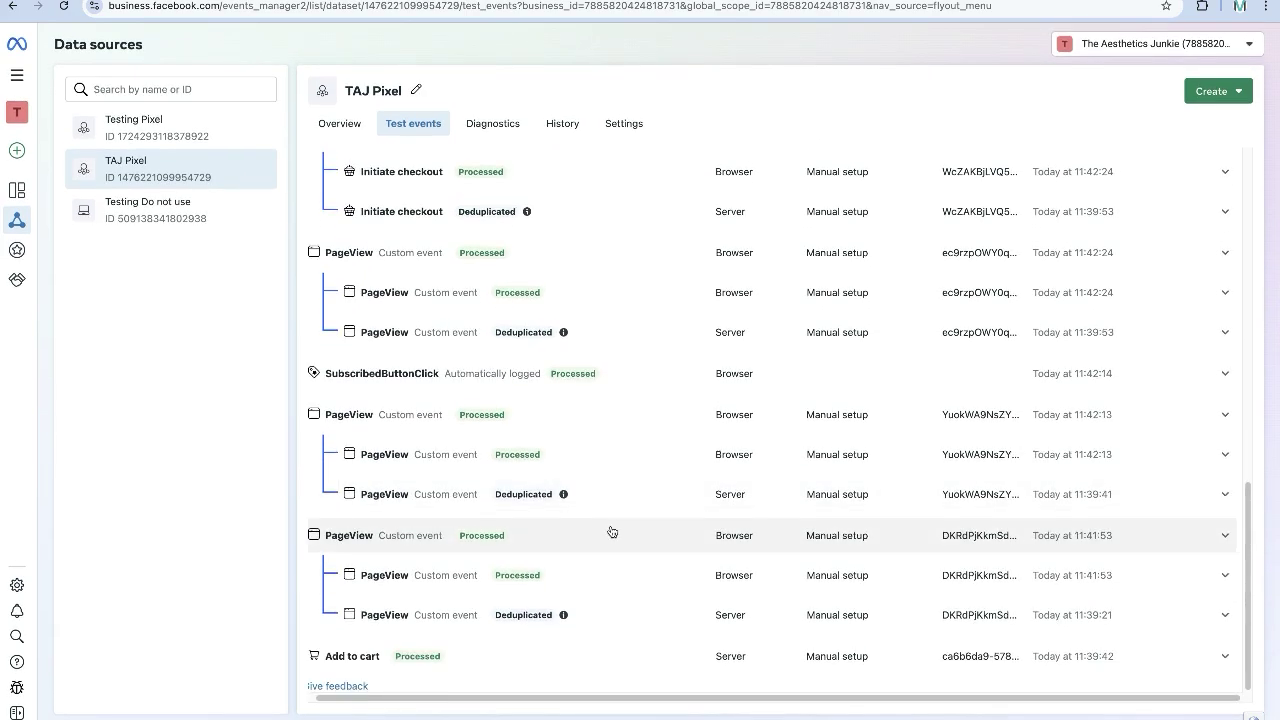
scroll(612, 531, "up", 15)
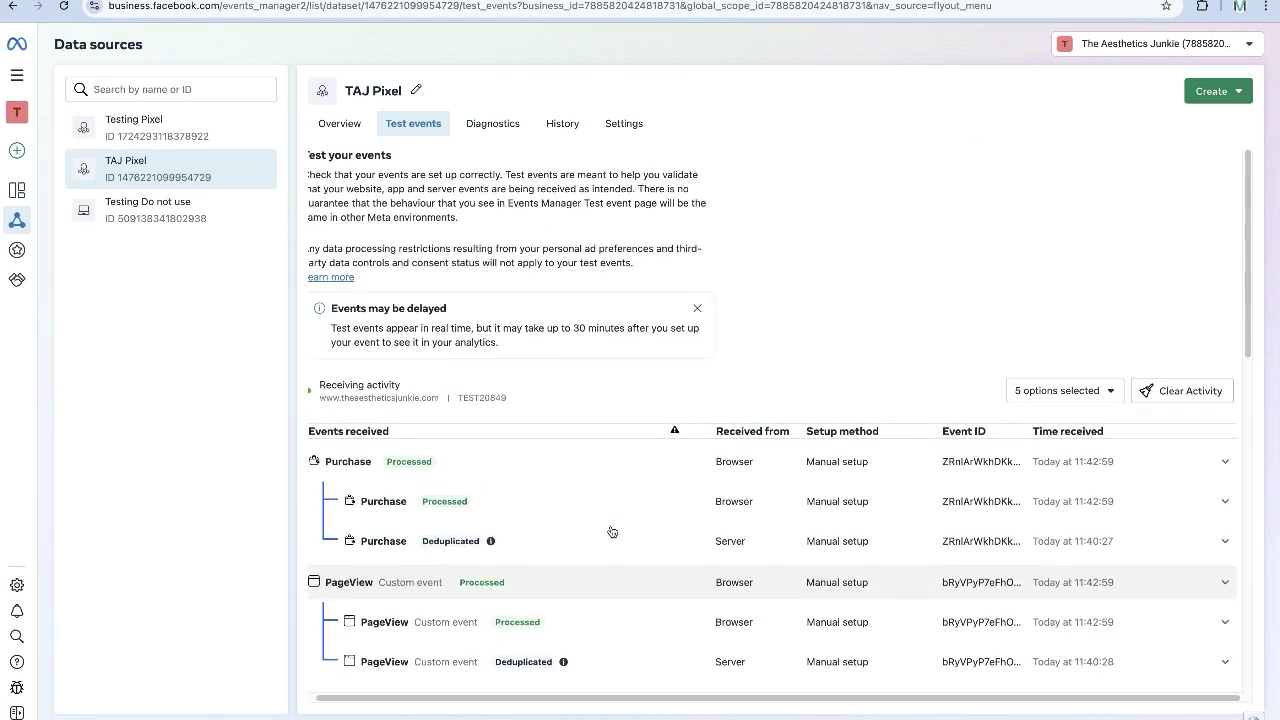